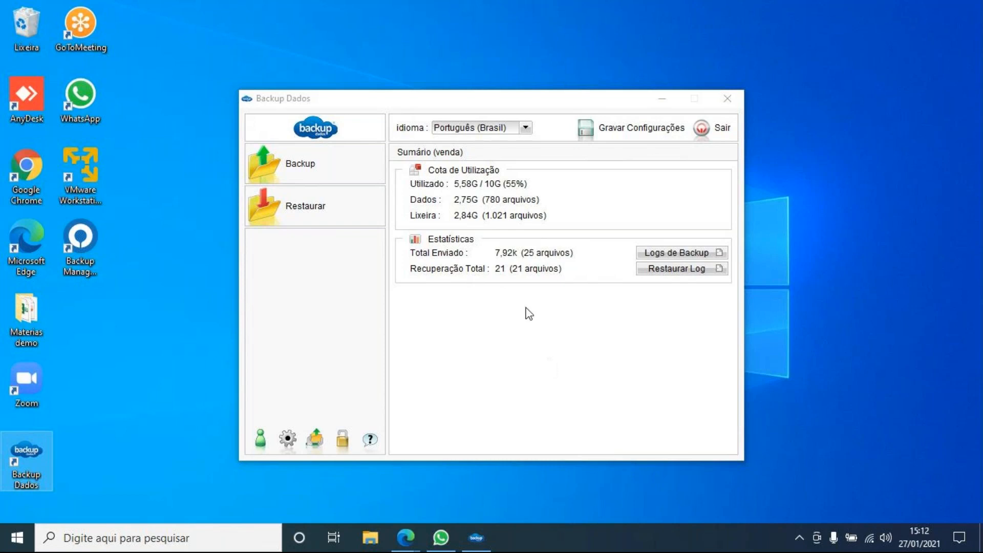
- Reposition the Backup Dados window and bring up the backup settings
drag(418, 95, 405, 73)
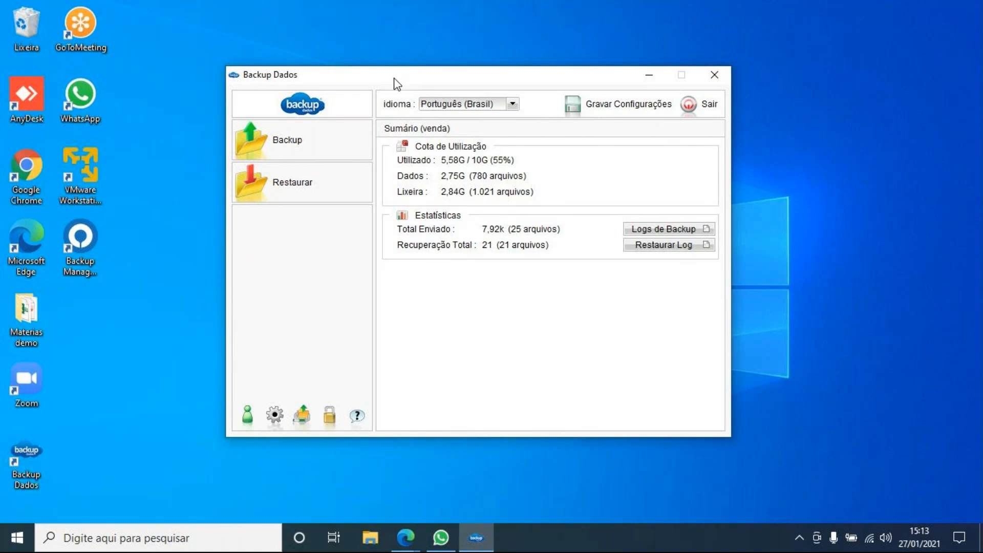
drag(393, 80, 402, 101)
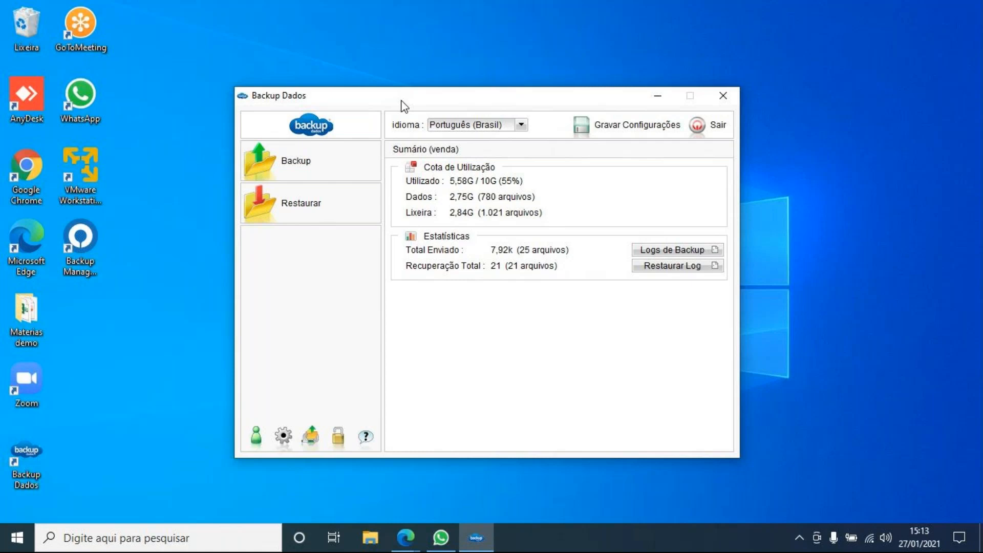
click(283, 436)
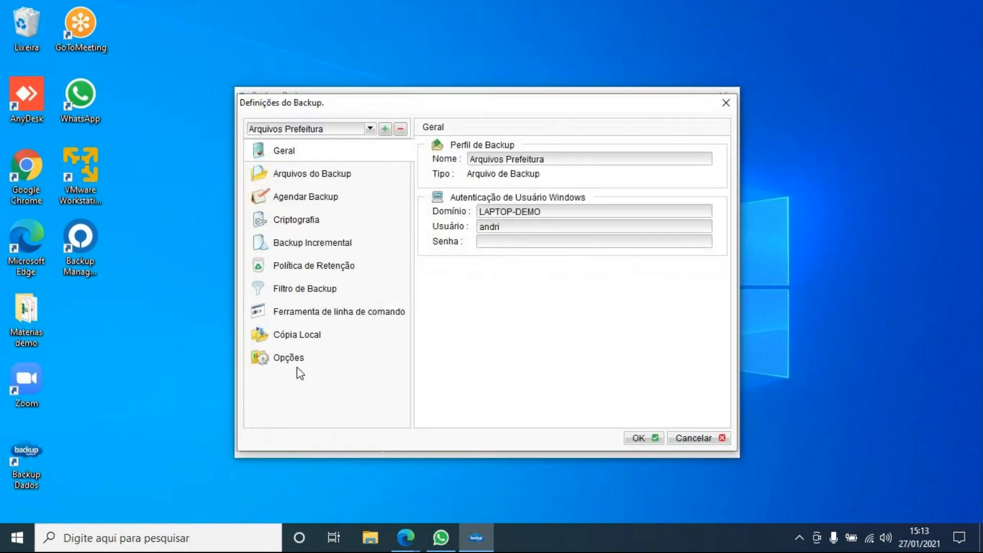
- Start a new backup profile and try the MySQL, SQL Server, Oracle and Arquivo de Backup types
click(381, 130)
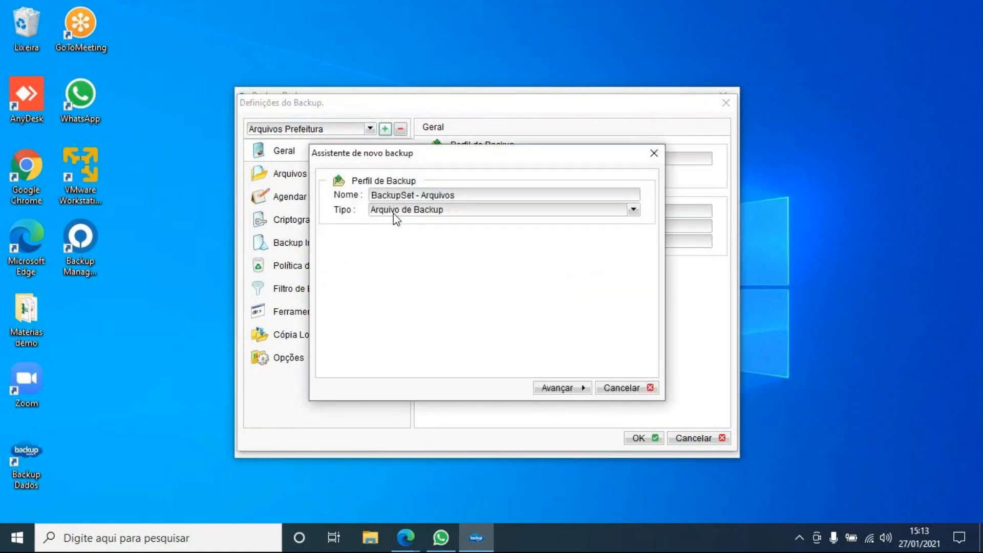
click(393, 213)
click(412, 301)
click(423, 214)
click(420, 289)
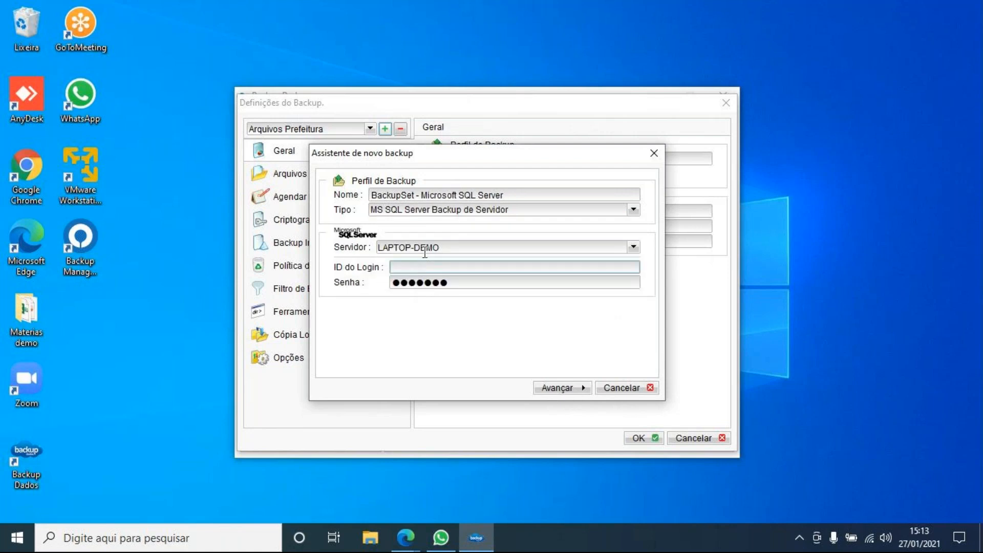
click(424, 214)
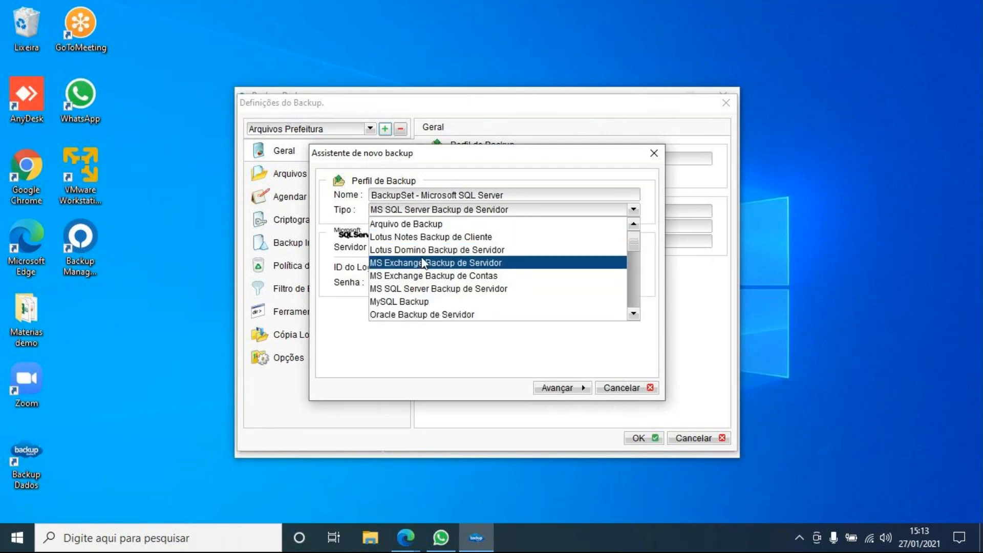
click(416, 313)
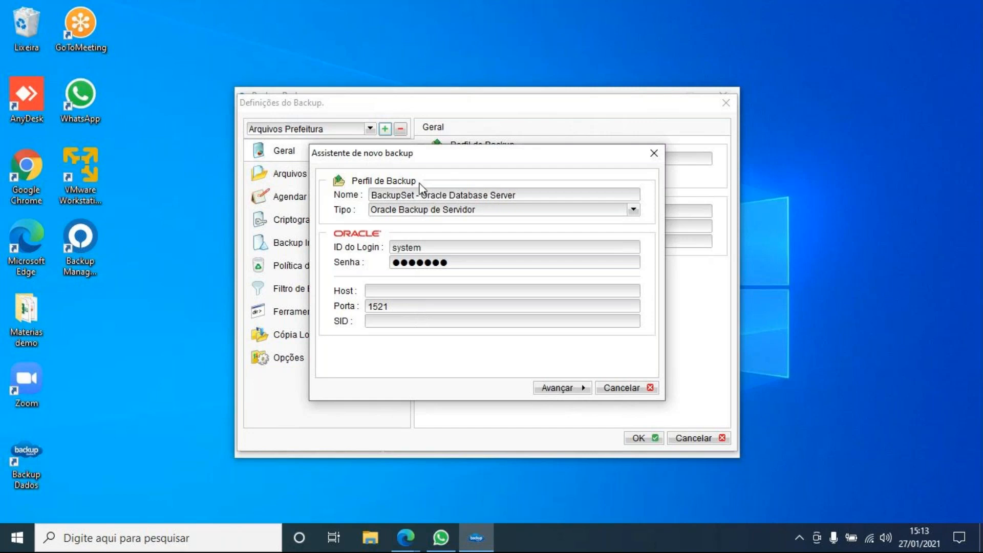
click(408, 211)
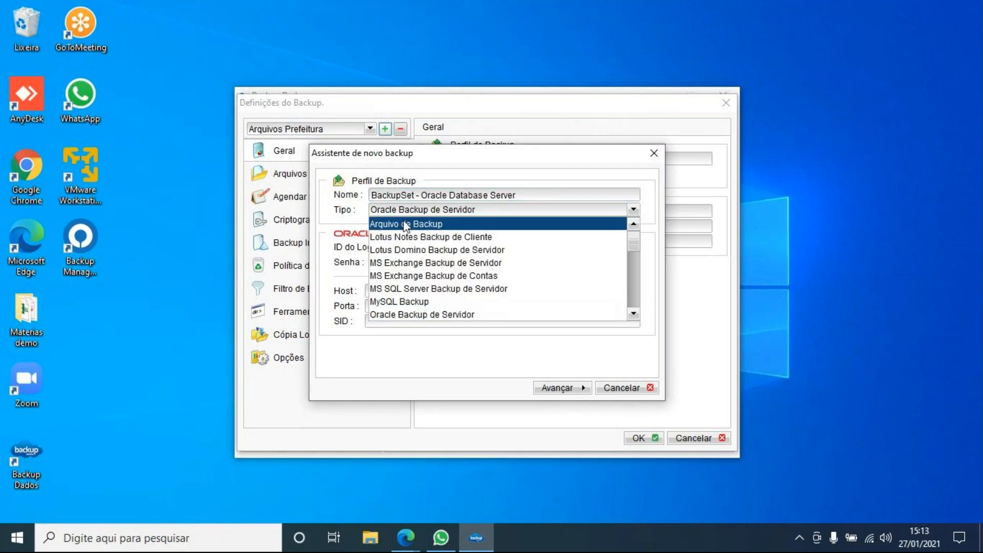
click(407, 225)
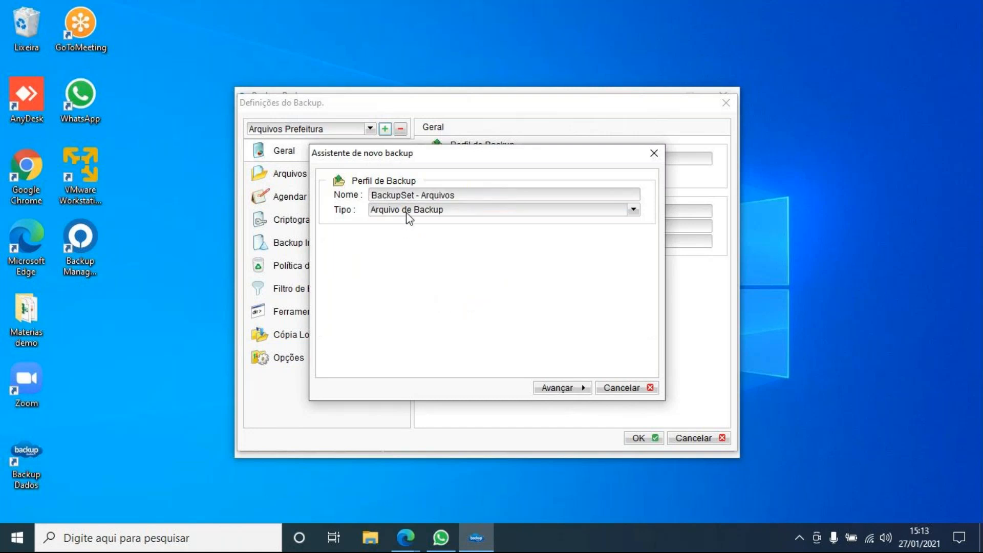
- Try the VMware VM Backup and MS VM Backup types, leaving MS VM Backup selected
click(406, 211)
scroll(460, 279, down, 3)
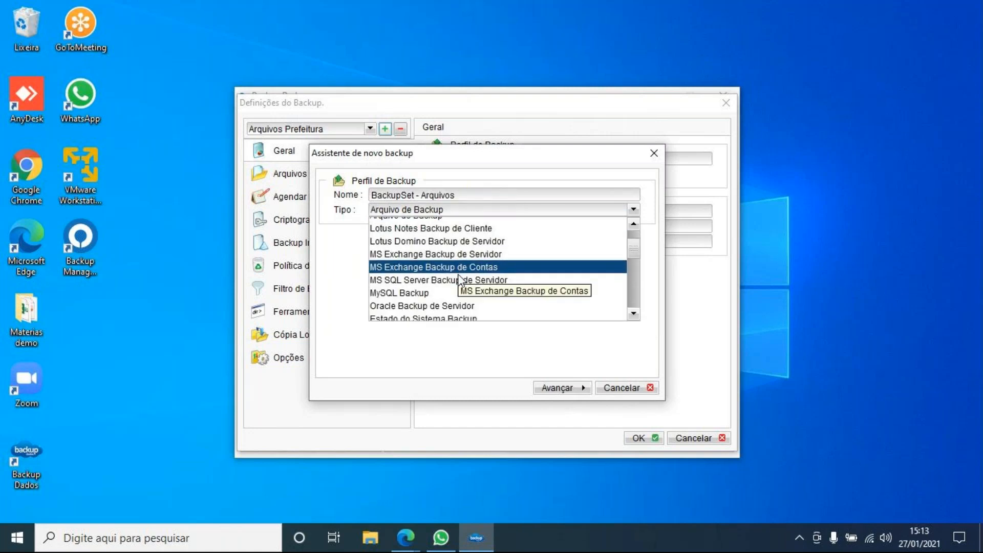
scroll(459, 279, down, 1)
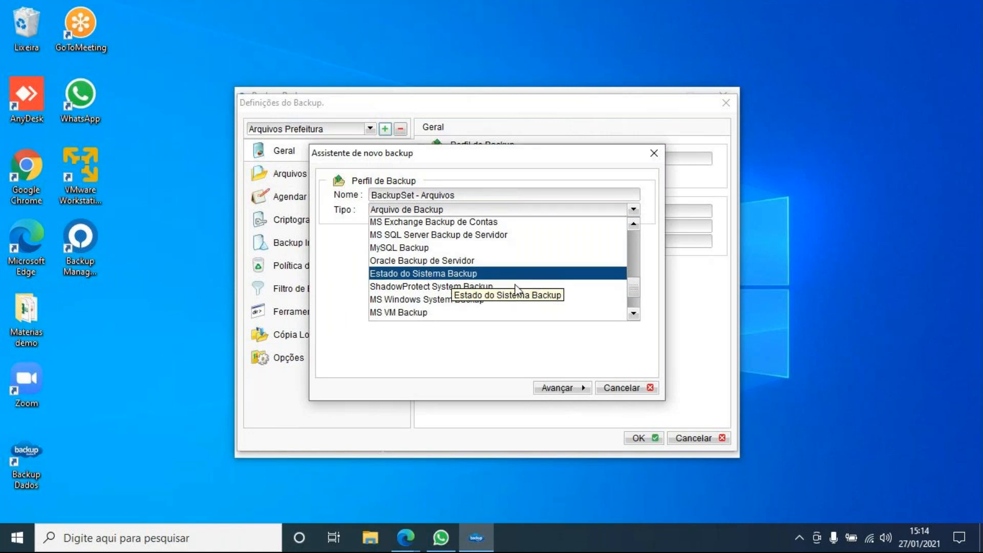
scroll(514, 286, down, 1)
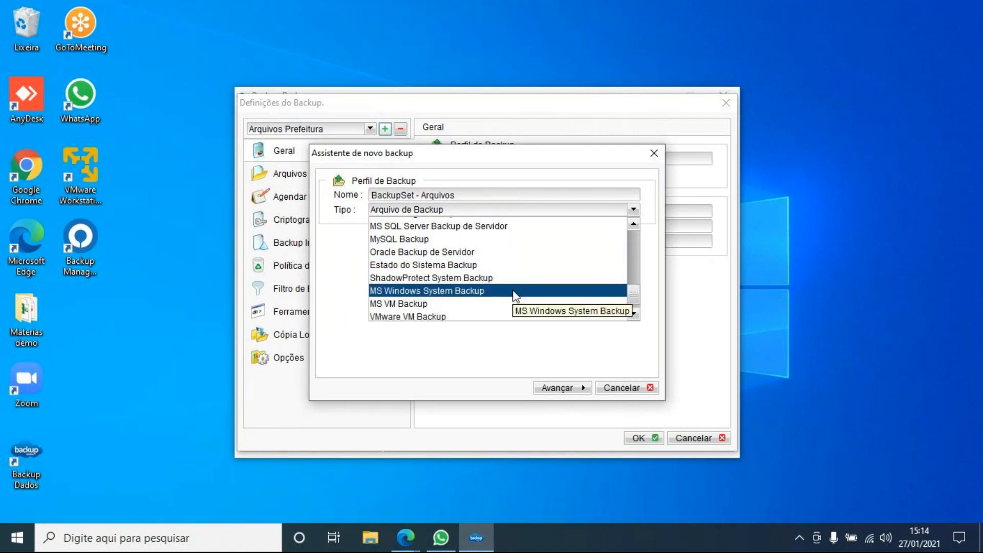
click(446, 317)
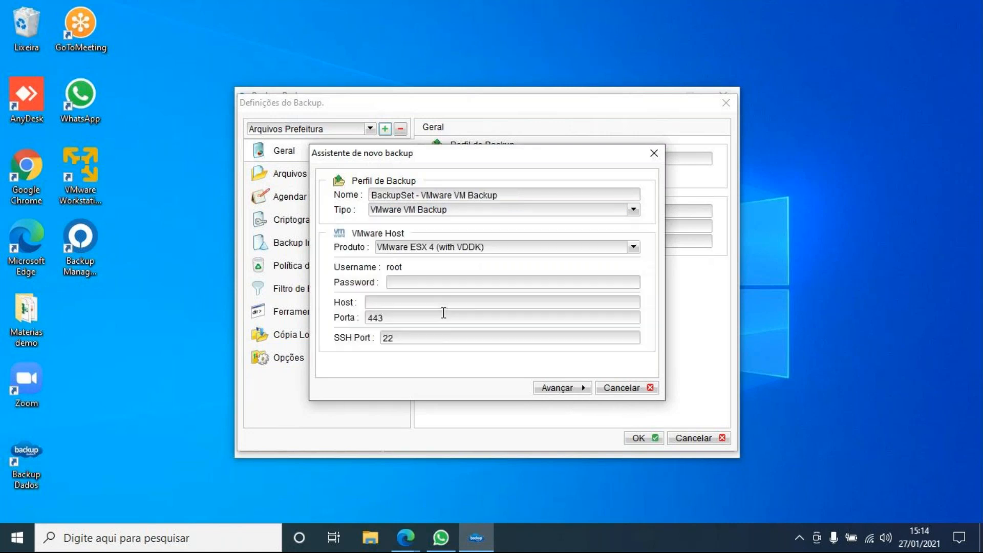
click(436, 216)
click(411, 302)
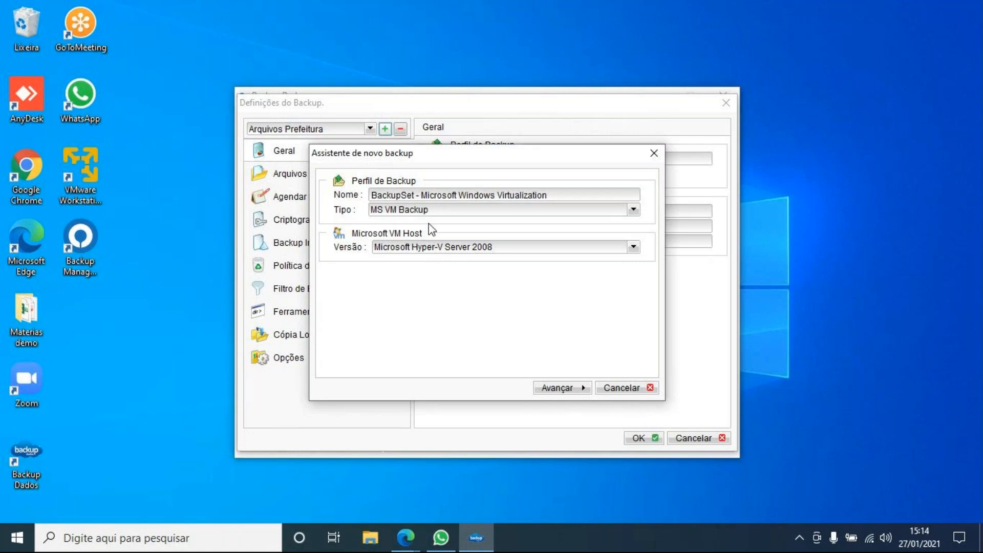
click(431, 210)
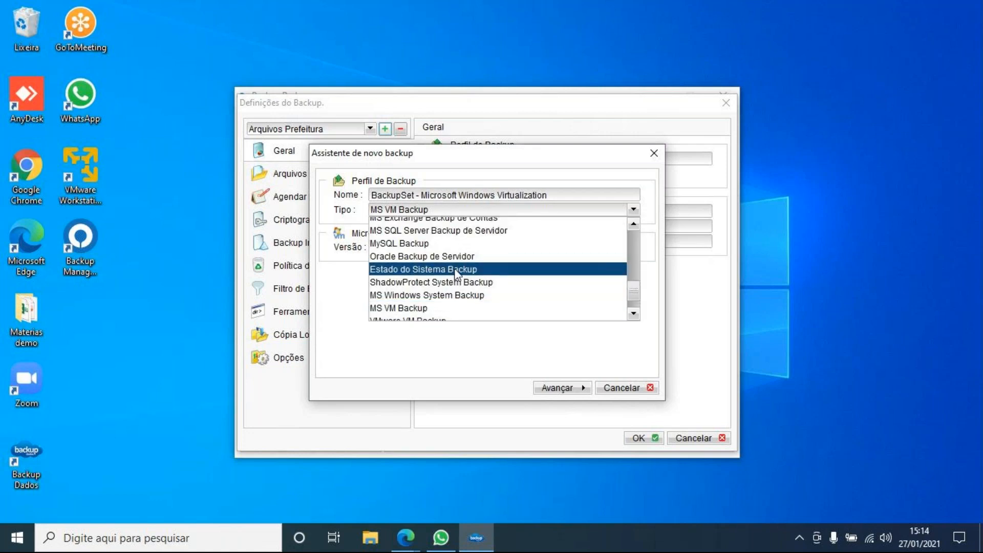
scroll(456, 273, up, 1)
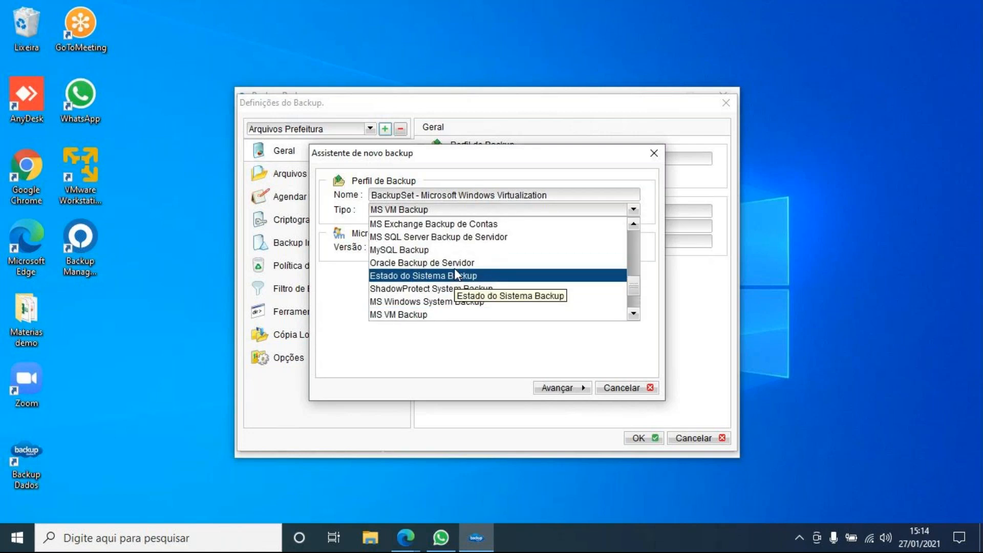
- Make the profile a MySQL Backup with user root and a new password, then open the mysqldump path chooser
click(427, 255)
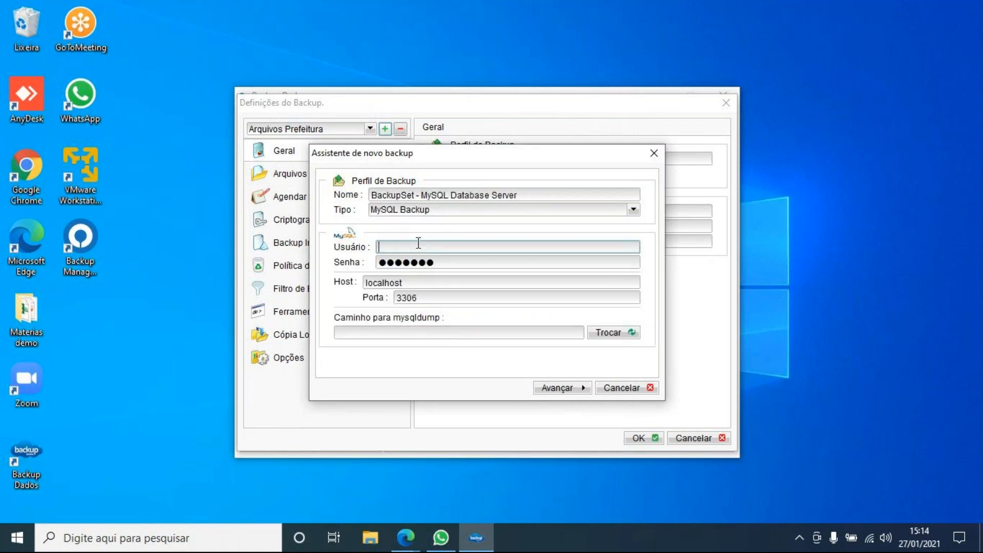
click(418, 244)
text(root)
key(Tab)
key(BackSpace)
text(root)
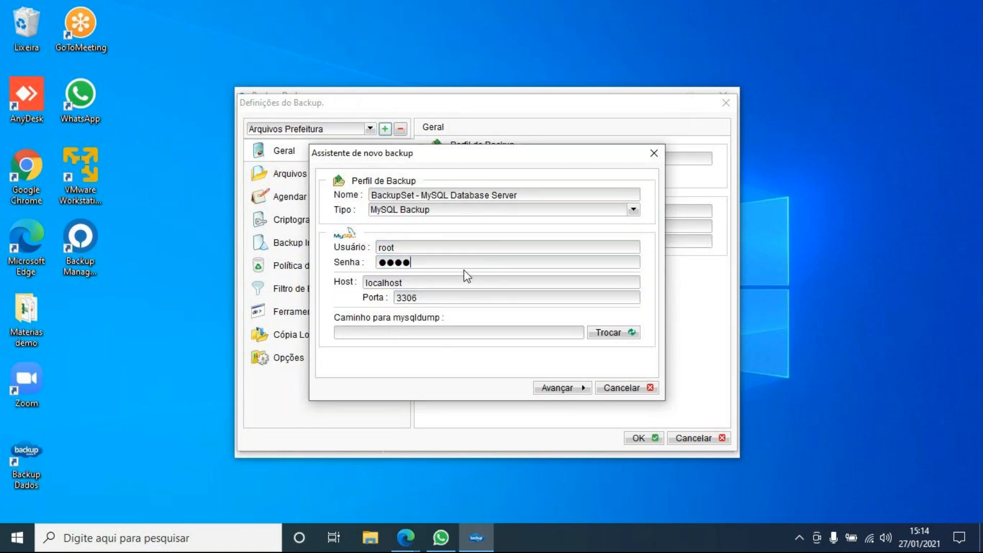
click(633, 337)
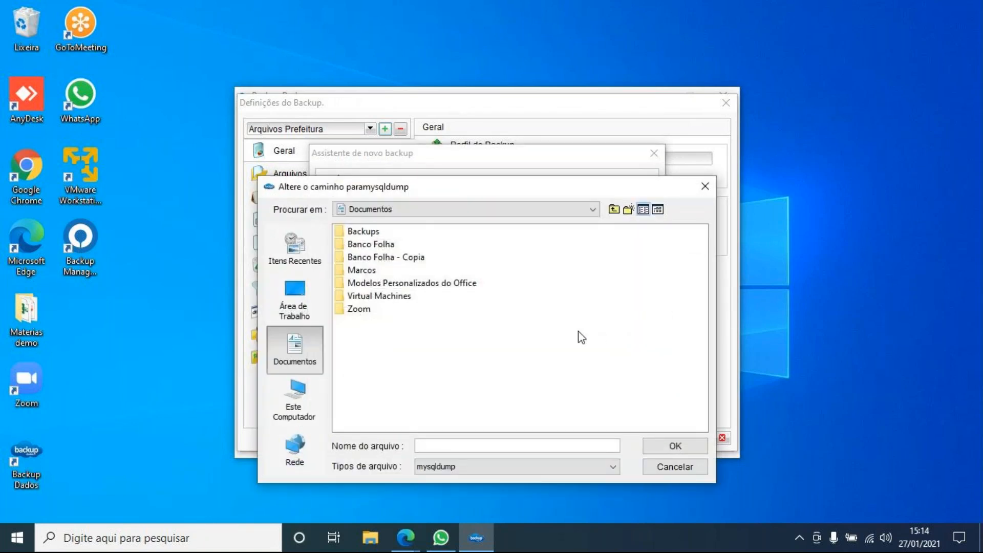
- Browse drive C: into Arquivos de Programas (x86)\MySQL, then back out to the drive root
click(315, 391)
click(381, 235)
double_click(382, 236)
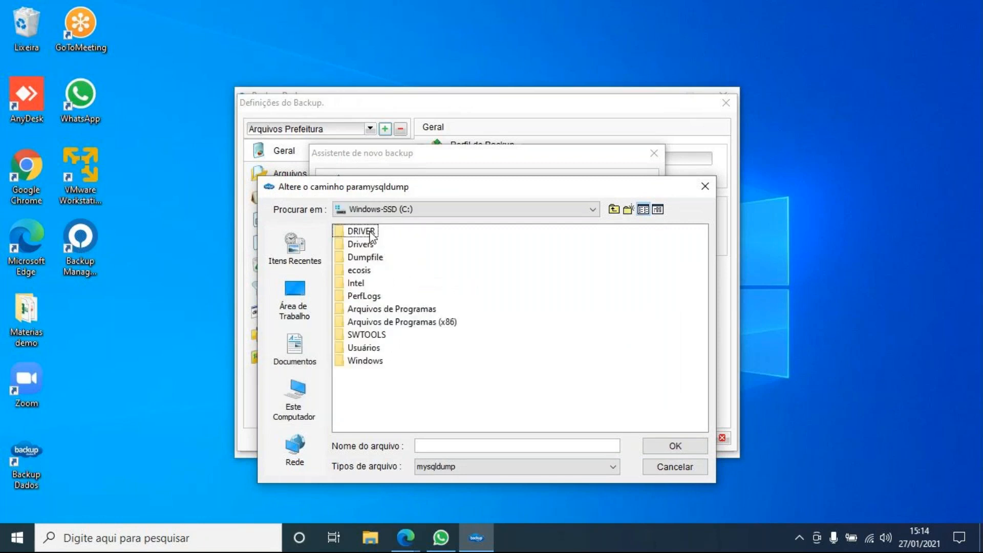
click(366, 323)
double_click(366, 325)
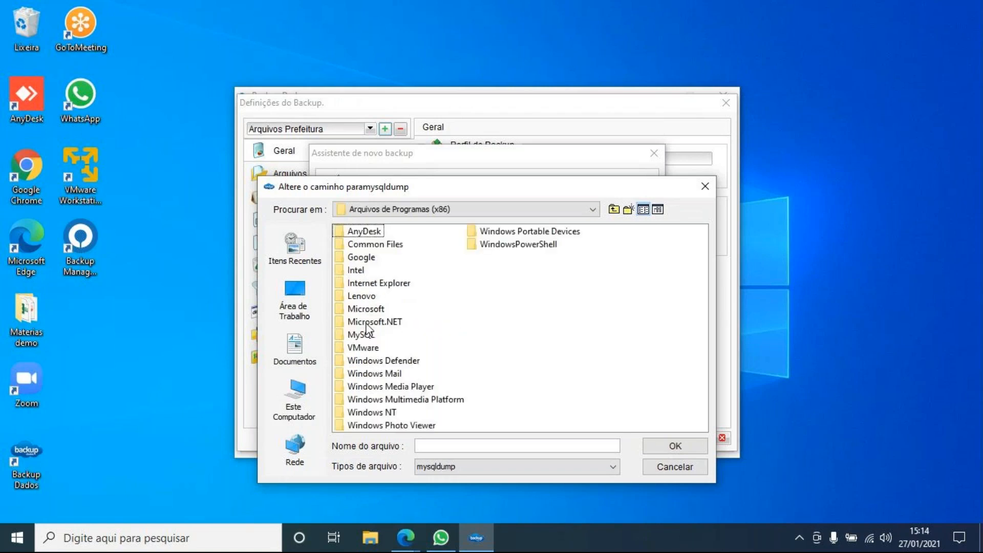
double_click(379, 336)
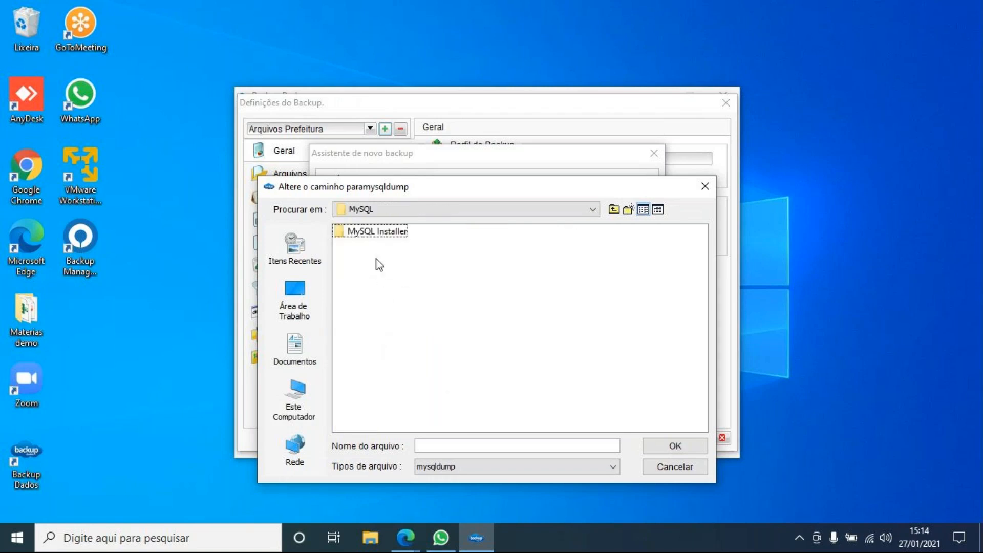
double_click(378, 237)
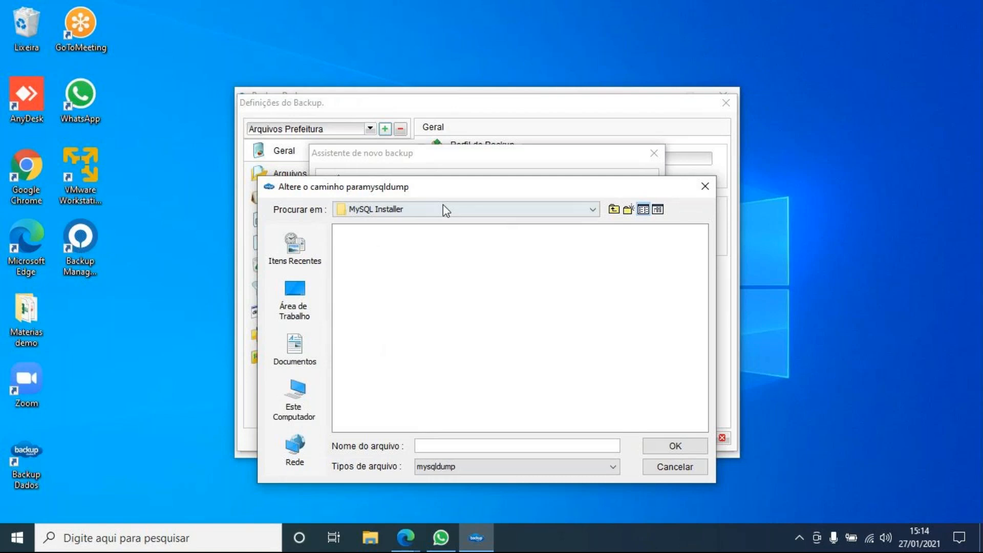
click(615, 211)
click(615, 211)
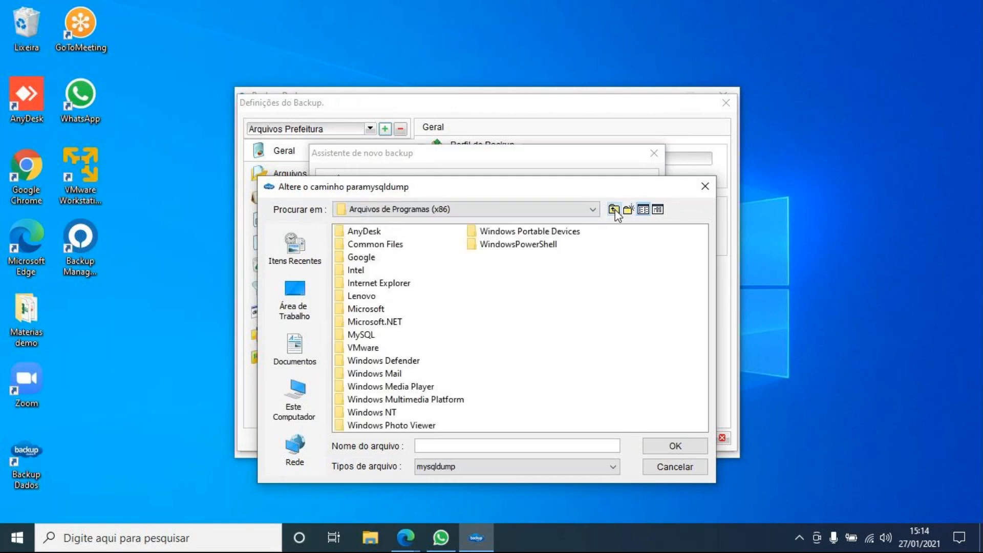
click(615, 210)
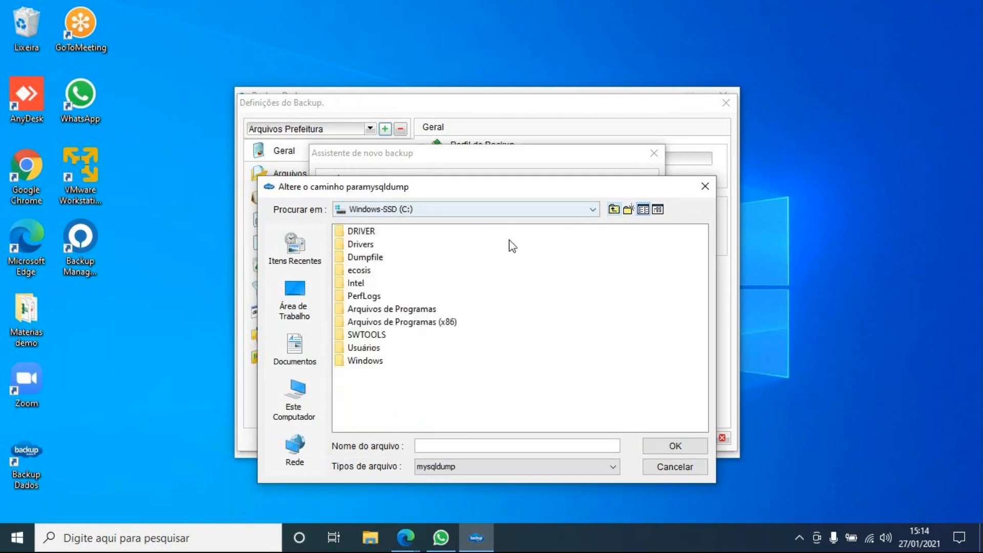
- Set mysqldump.exe from Arquivos de Programas\MySQL\MySQL Server 5.6\bin as the dump tool path
double_click(421, 308)
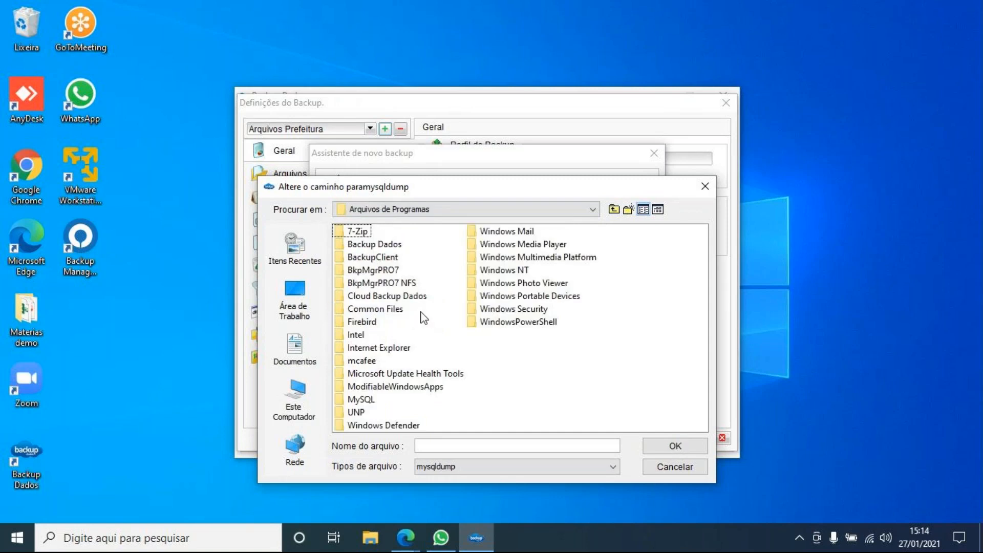
double_click(361, 399)
double_click(377, 233)
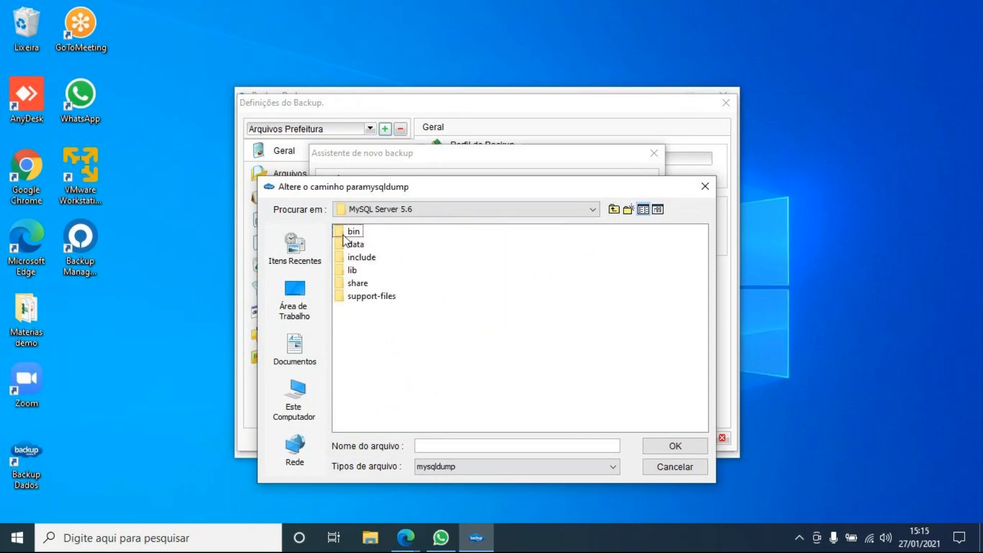
double_click(353, 231)
click(345, 233)
click(662, 445)
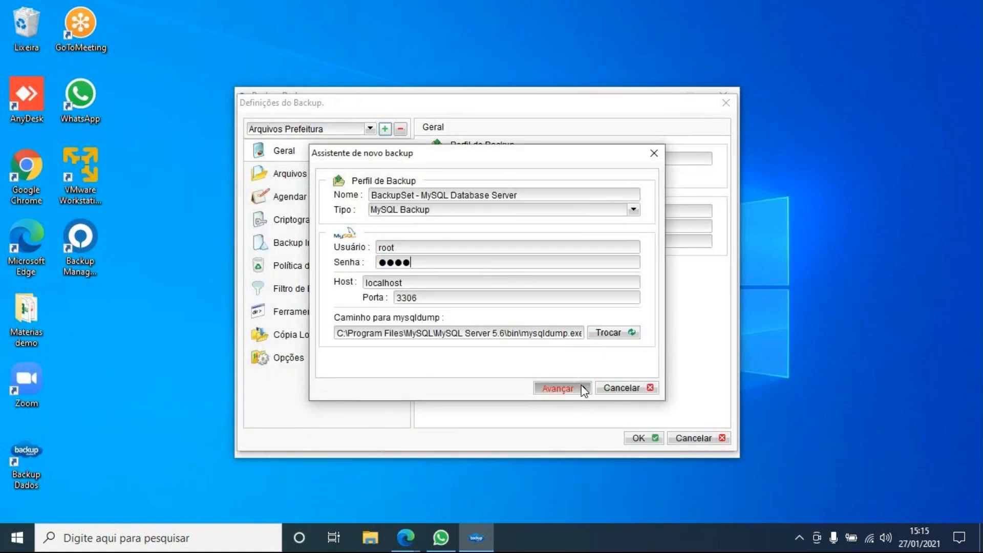
click(557, 388)
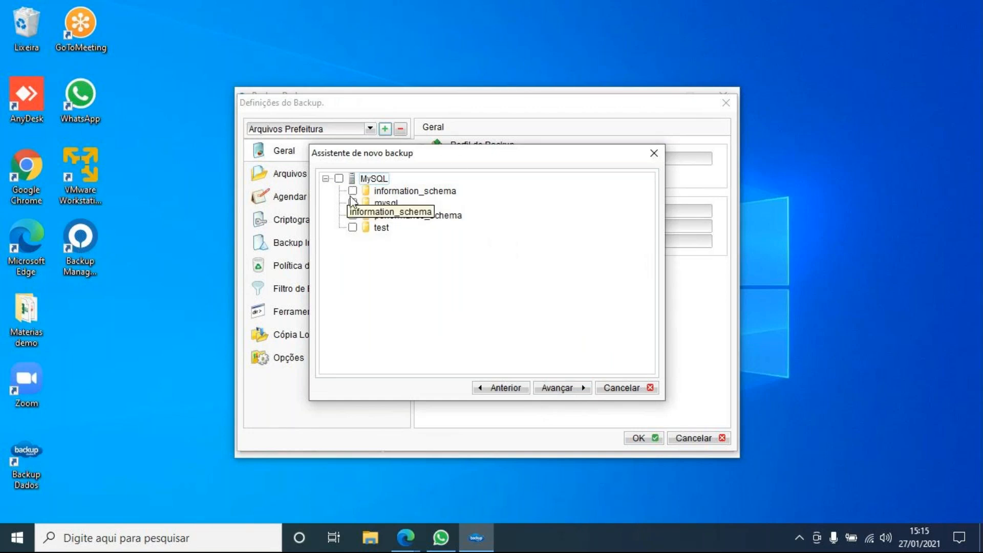
- Include the test database and advance to the scheduling step
click(353, 228)
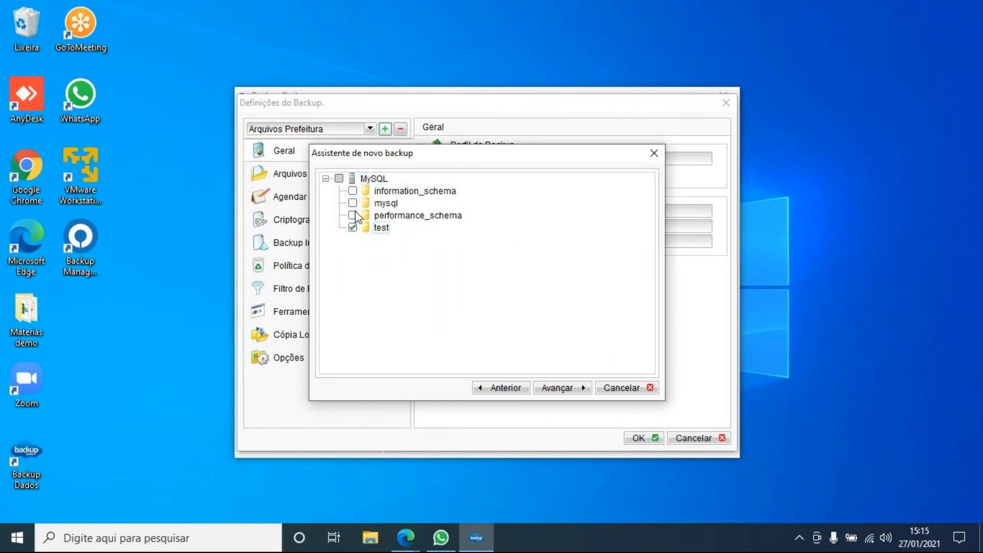
click(546, 390)
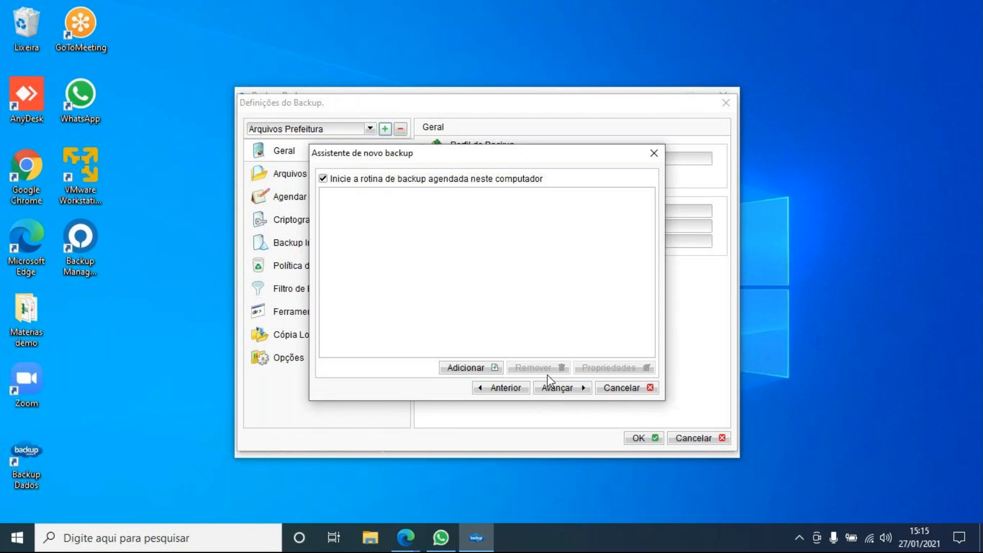
- Add two daily backup schedules, the second starting at hour 18
click(492, 369)
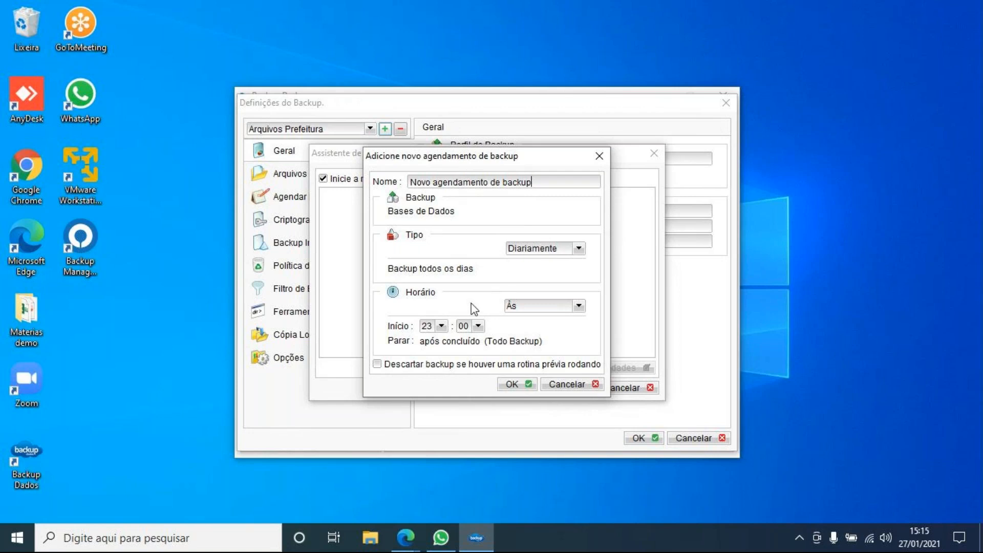
click(441, 326)
drag(442, 422, 447, 405)
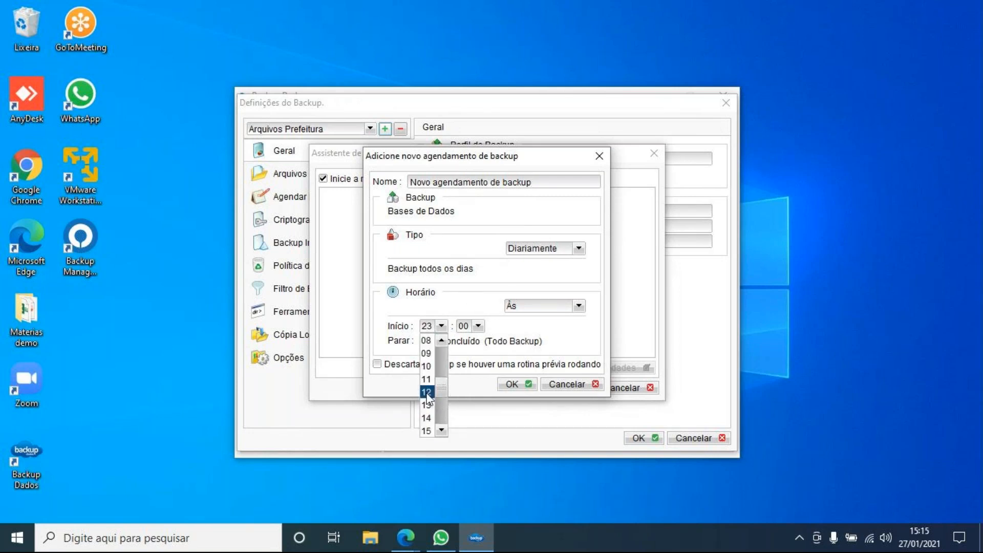
click(427, 393)
click(513, 384)
click(475, 369)
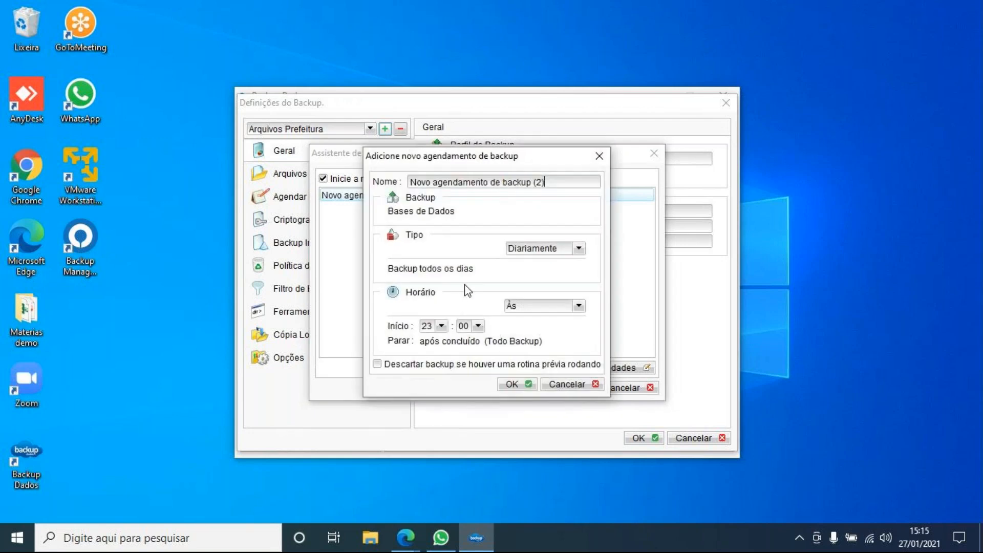
click(443, 327)
click(430, 368)
click(512, 384)
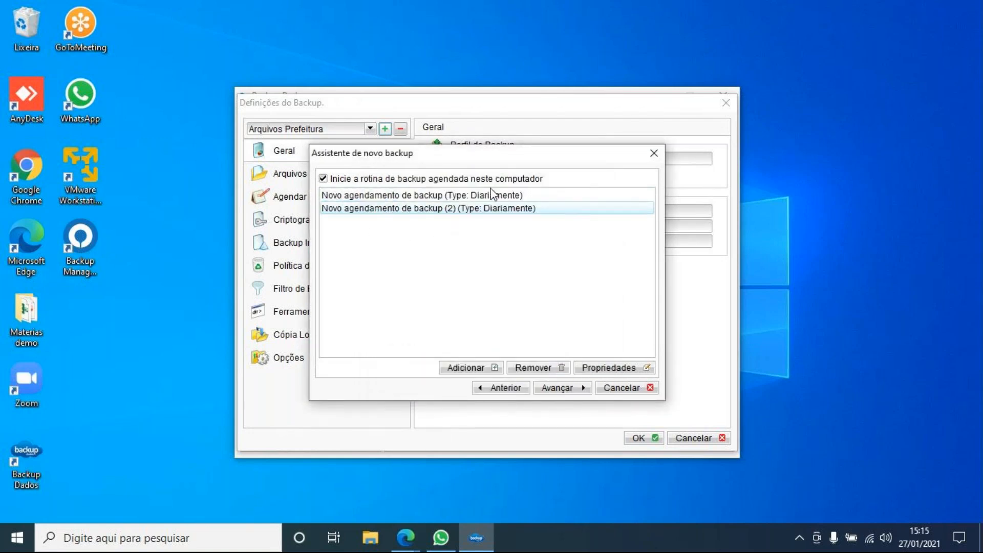
- Add a weekly schedule running Monday through Friday with a new start hour
click(486, 367)
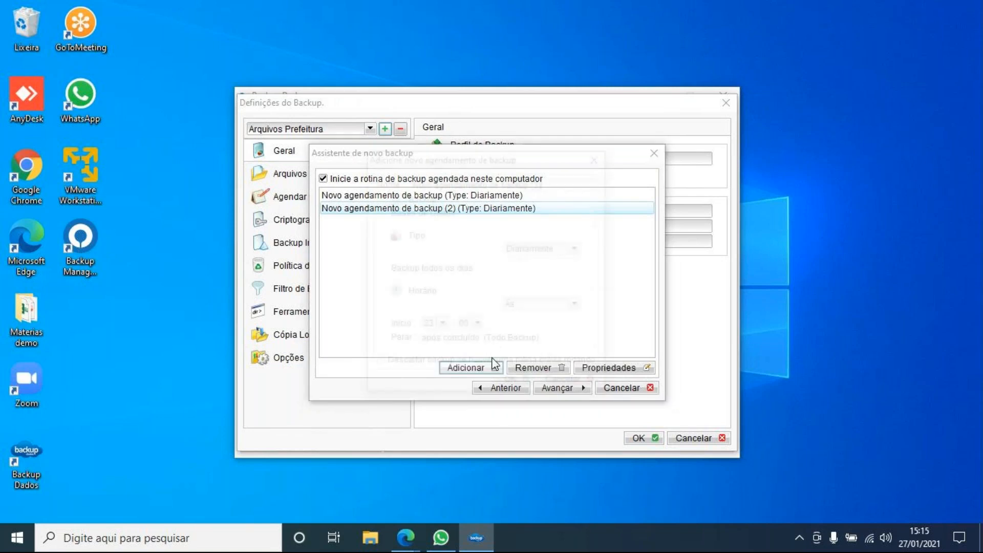
click(542, 249)
click(538, 275)
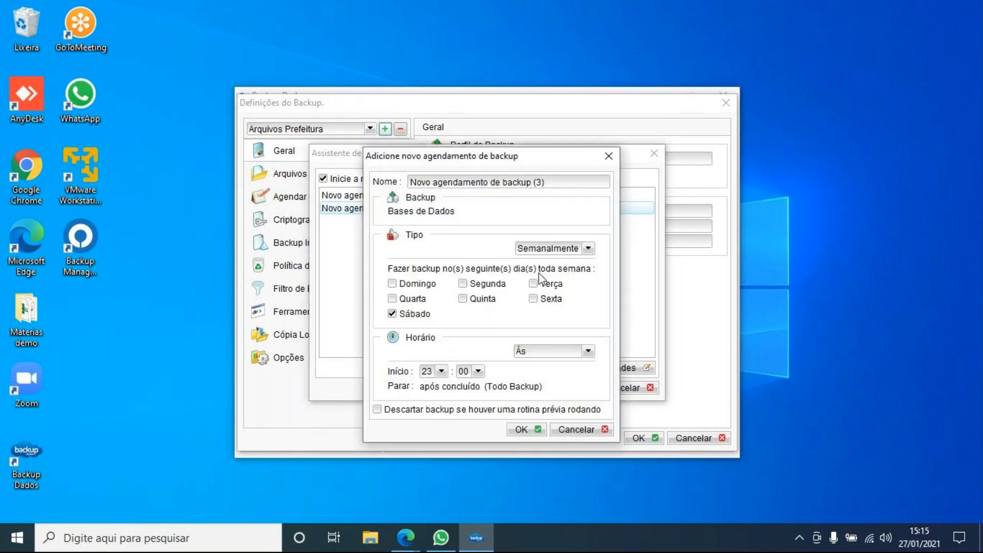
click(463, 284)
click(534, 284)
click(535, 298)
click(484, 299)
click(425, 299)
click(442, 372)
drag(443, 454, 445, 409)
scroll(434, 447, down, 2)
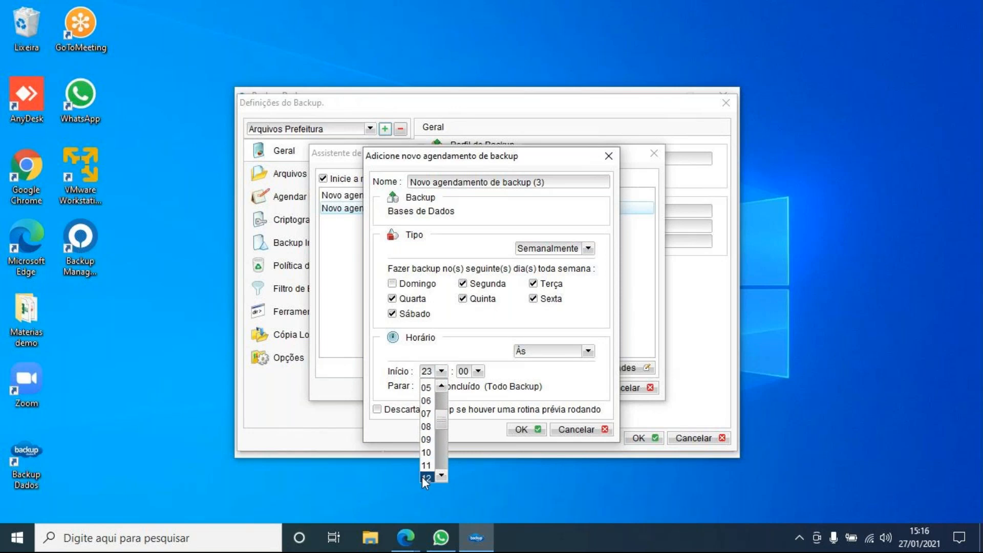
click(422, 477)
click(528, 430)
- Discard a fourth weekly schedule and continue to the encryption step
click(467, 367)
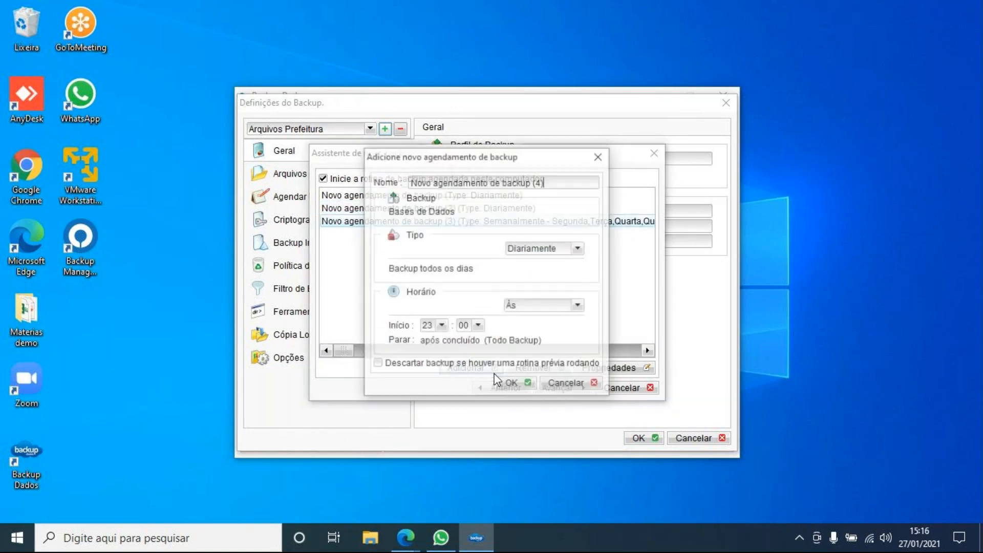
click(546, 250)
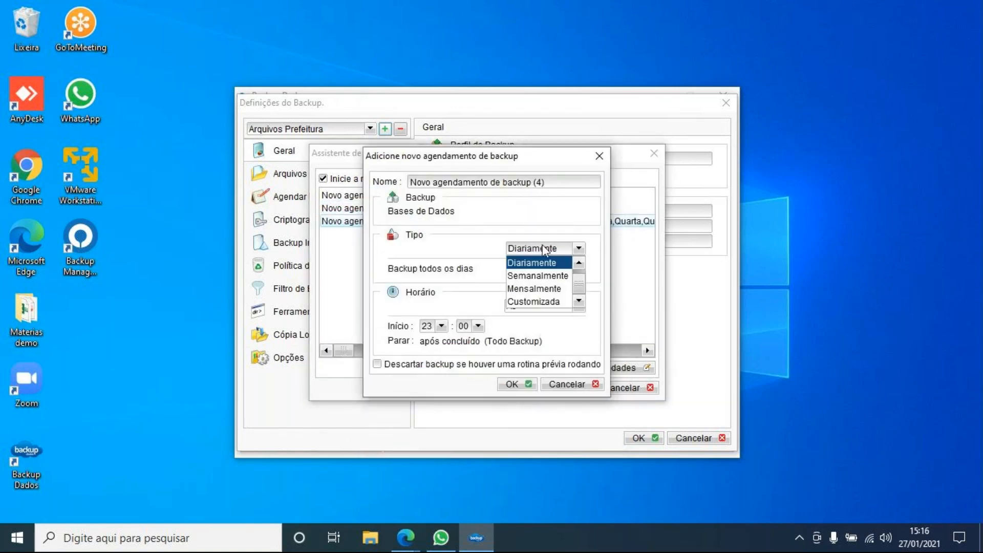
click(513, 272)
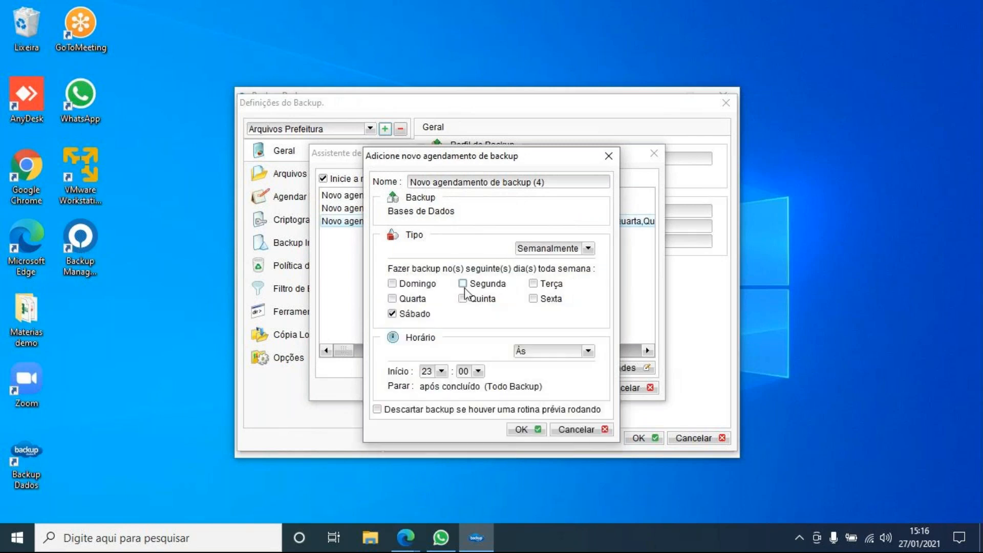
click(556, 251)
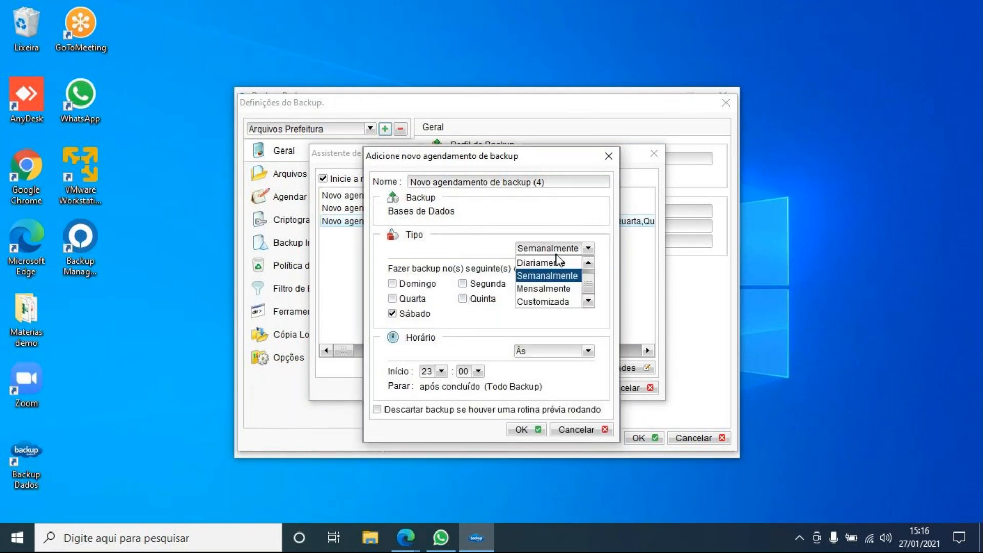
click(608, 156)
click(608, 156)
click(582, 389)
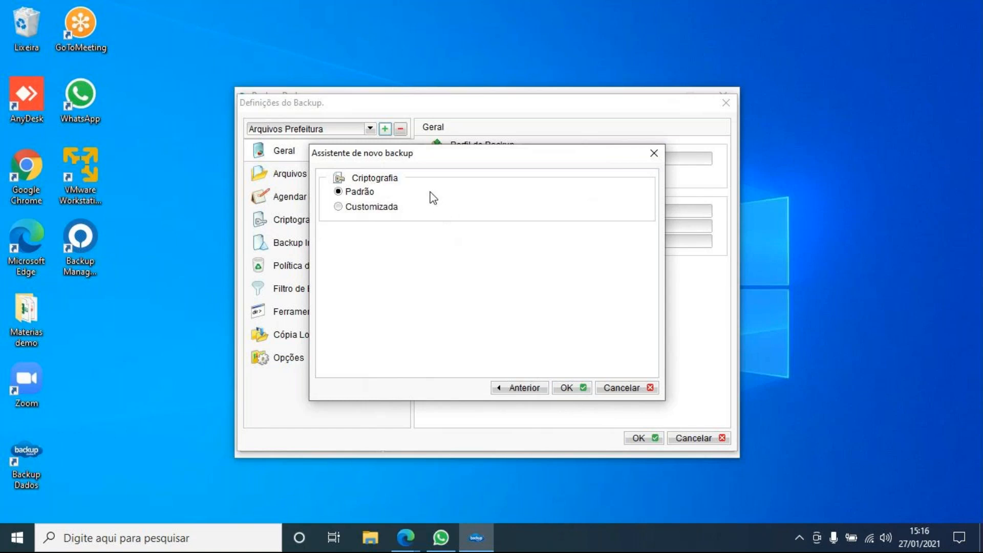
- Try custom encryption, no encryption and the AES algorithm, then return to Padrão default encryption
mouse_move(397, 158)
mouse_down()
mouse_move(382, 143)
mouse_move(399, 162)
mouse_move(435, 165)
mouse_move(407, 166)
mouse_up()
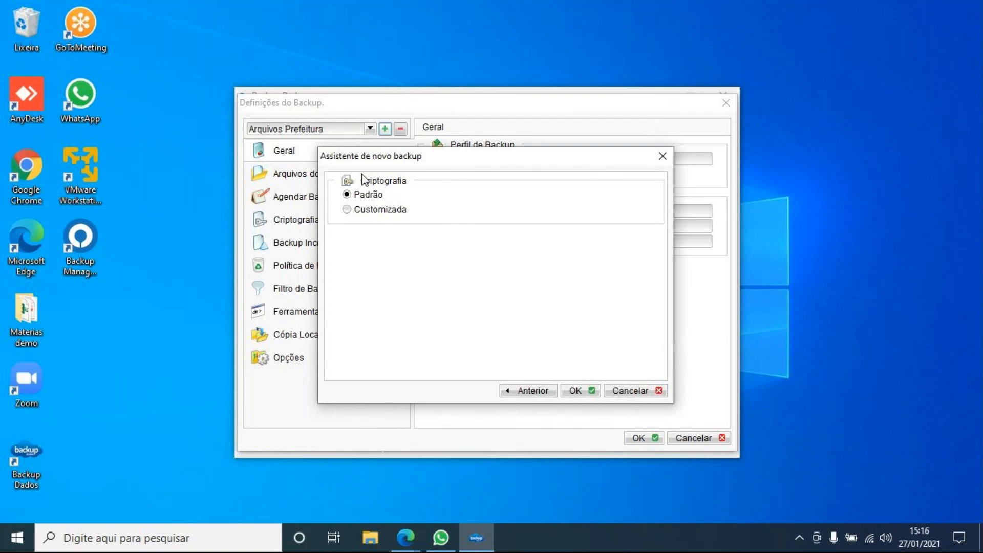
click(378, 211)
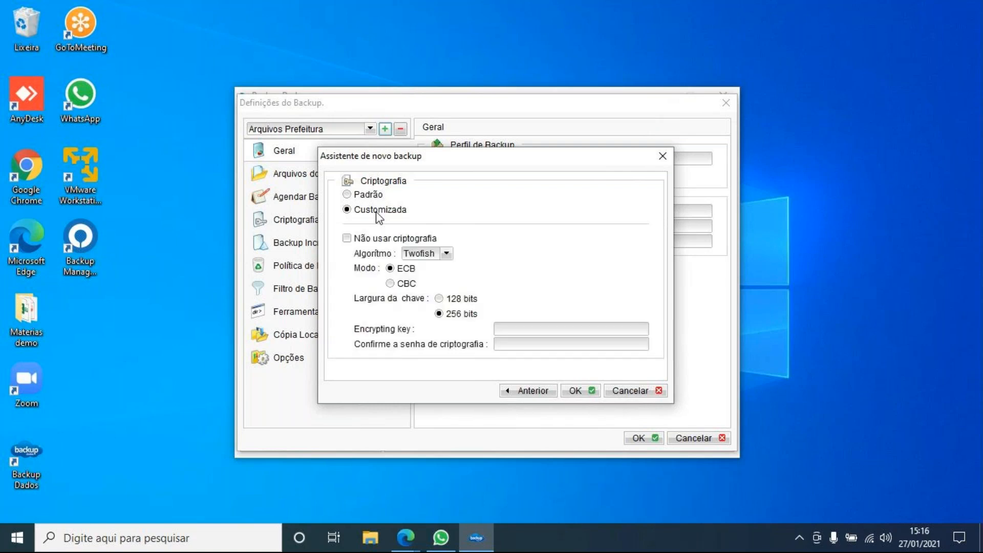
click(348, 239)
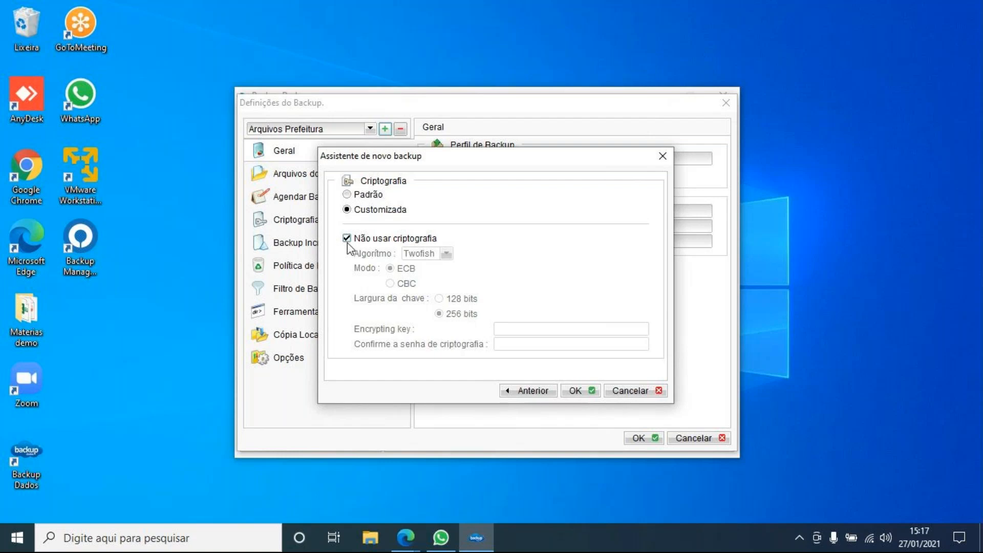
click(347, 239)
click(363, 194)
click(367, 211)
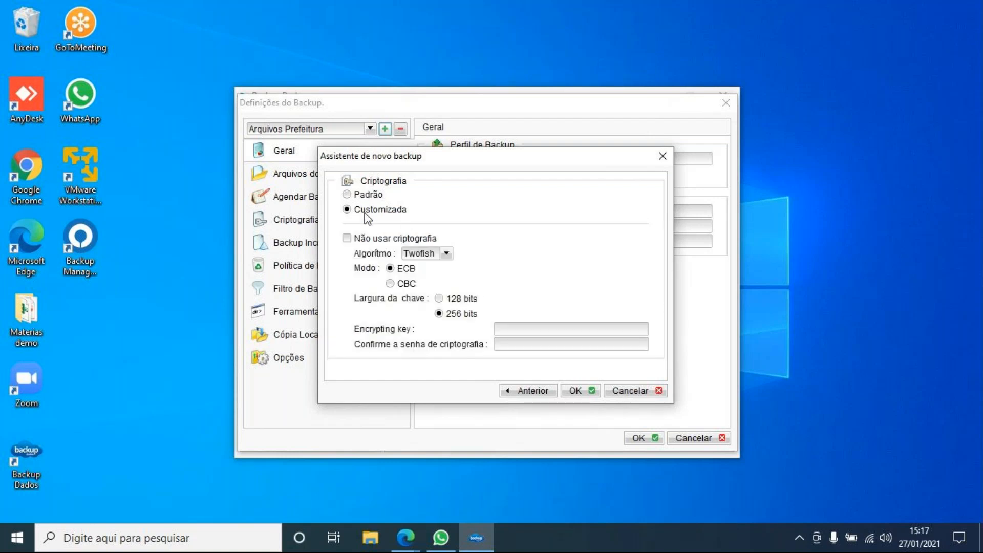
click(419, 255)
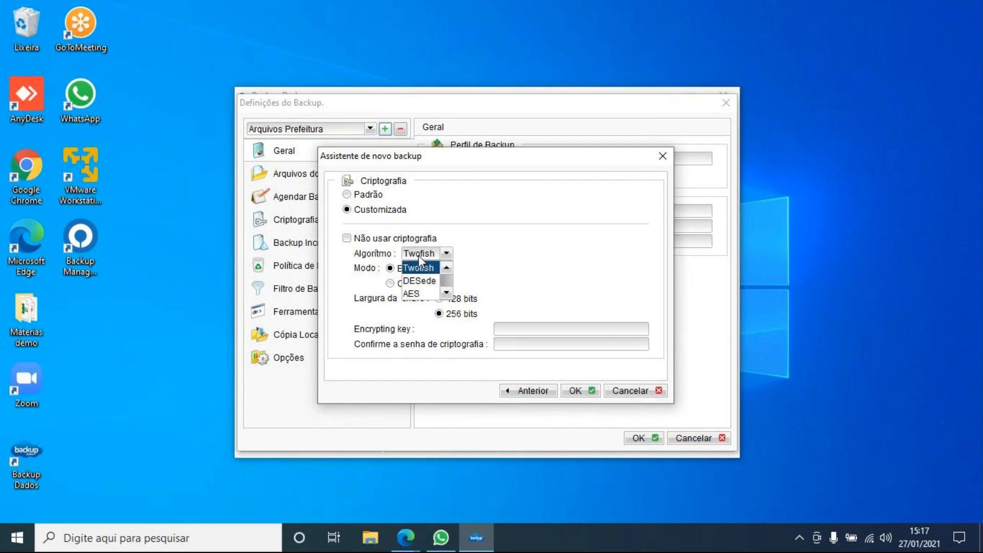
click(425, 295)
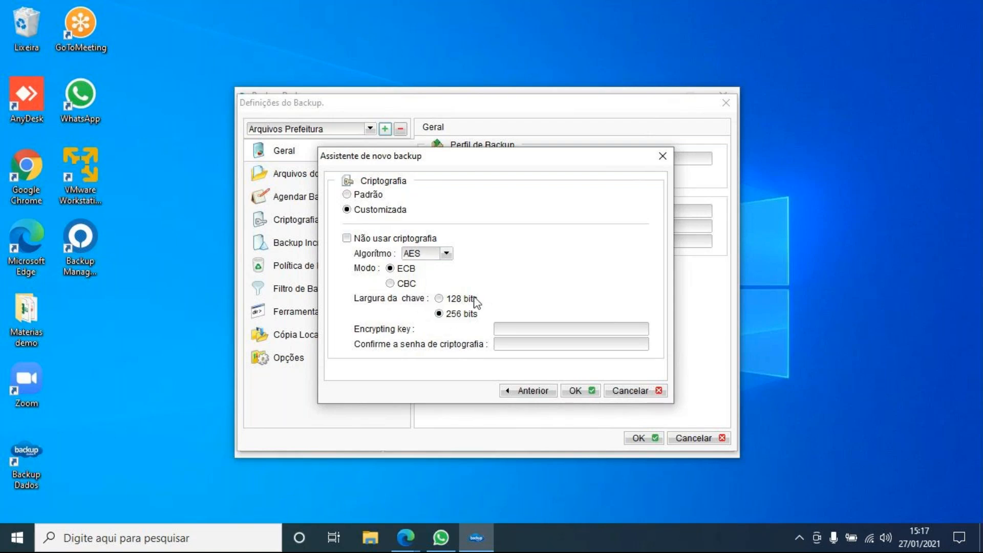
click(536, 333)
click(364, 195)
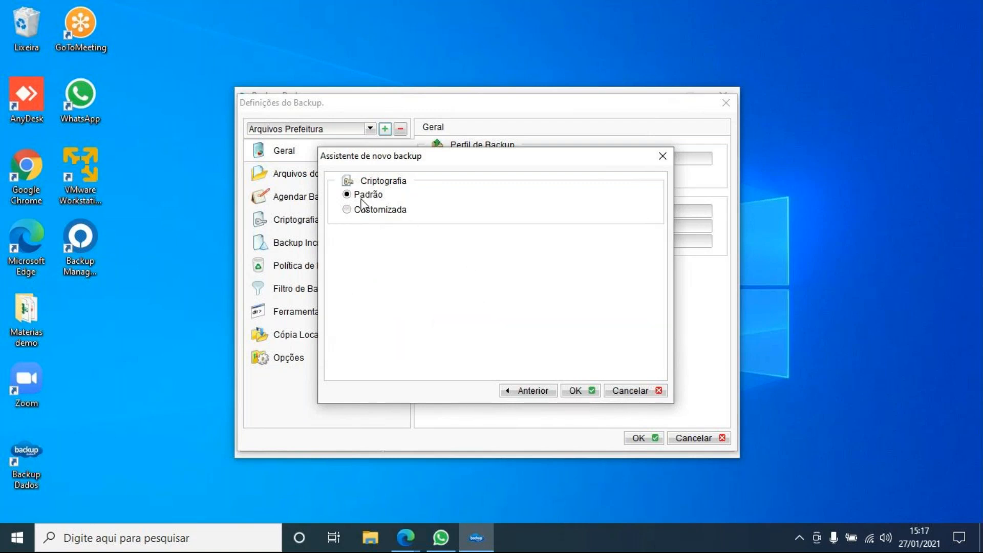
- Finish the wizard to create the BackupSet - MySQL Database Server profile
click(578, 391)
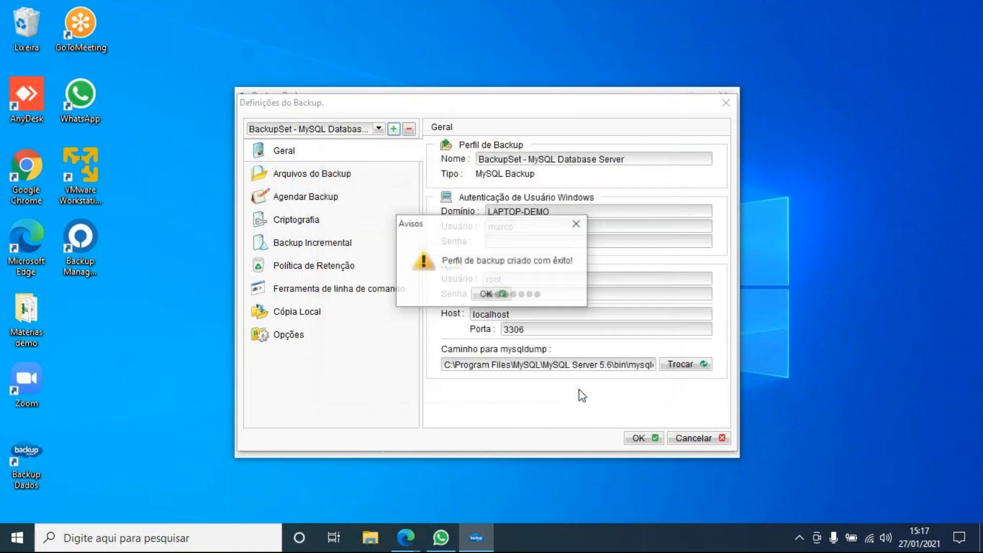
click(504, 296)
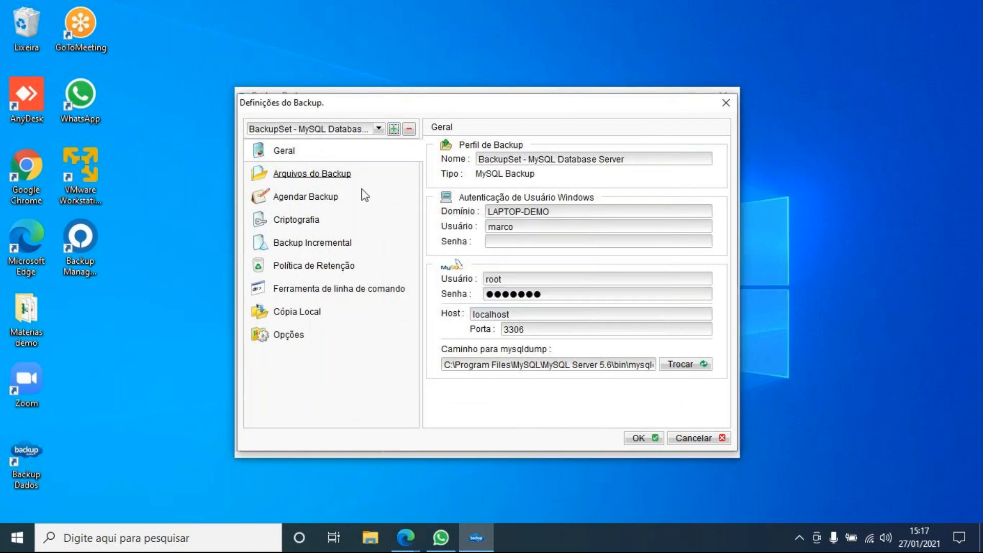
click(379, 129)
click(342, 129)
- Review incremental settings (No. de Delta 30, Proporção Delta), keeping Incremental as default type
click(331, 243)
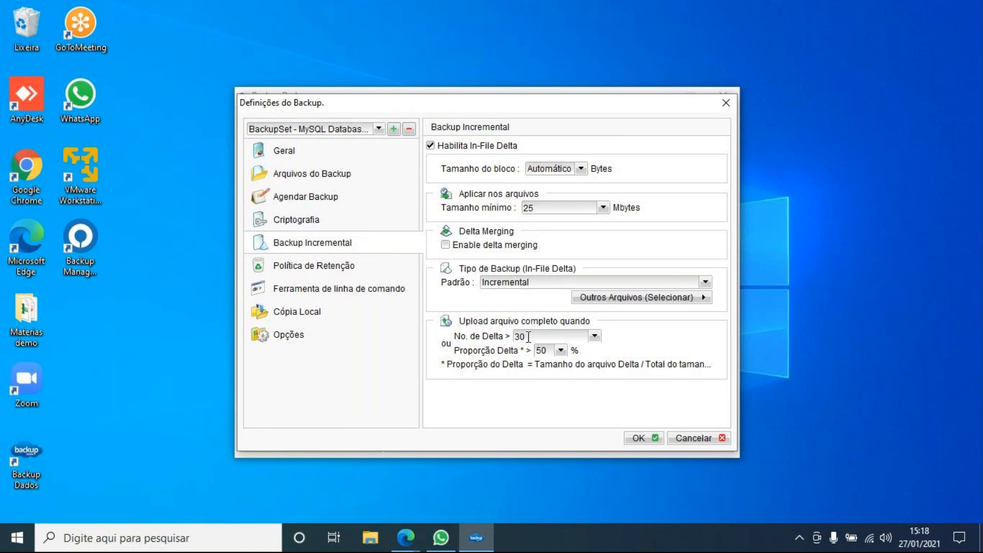
drag(527, 337, 501, 339)
click(550, 350)
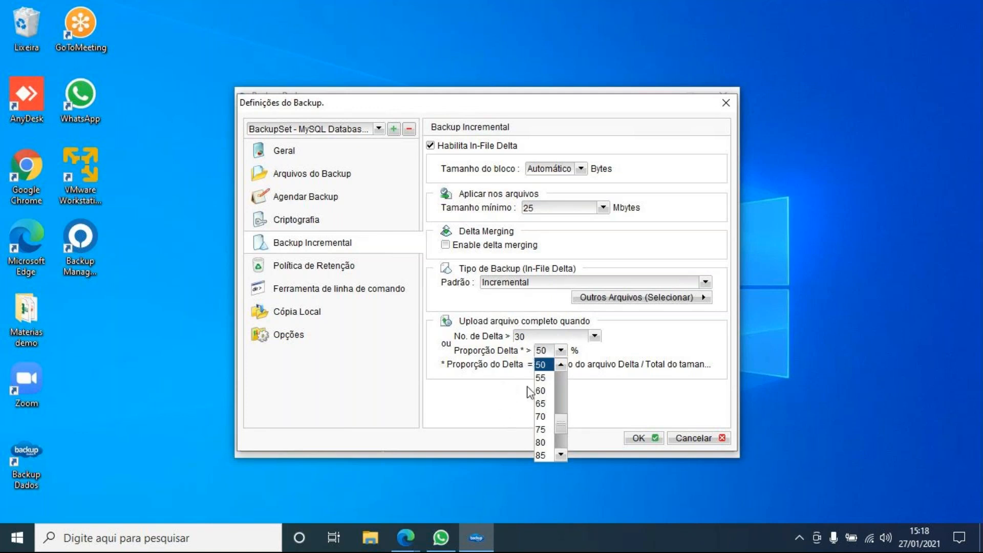
click(616, 346)
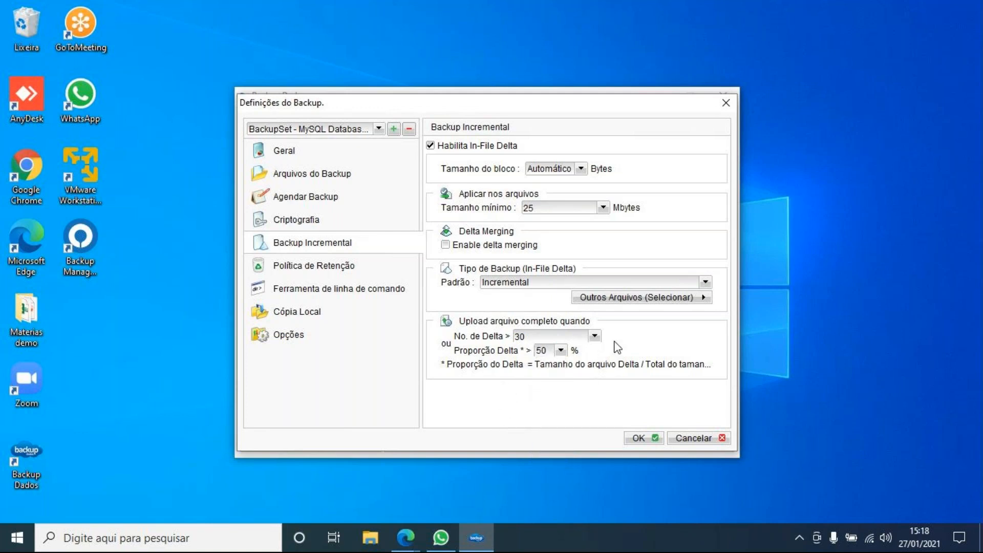
click(622, 283)
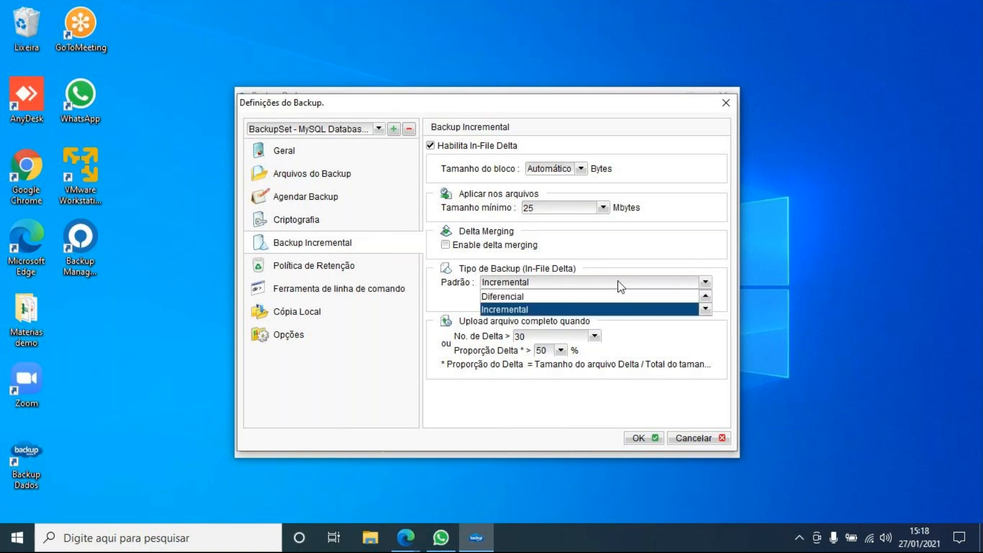
click(551, 298)
click(547, 282)
click(521, 311)
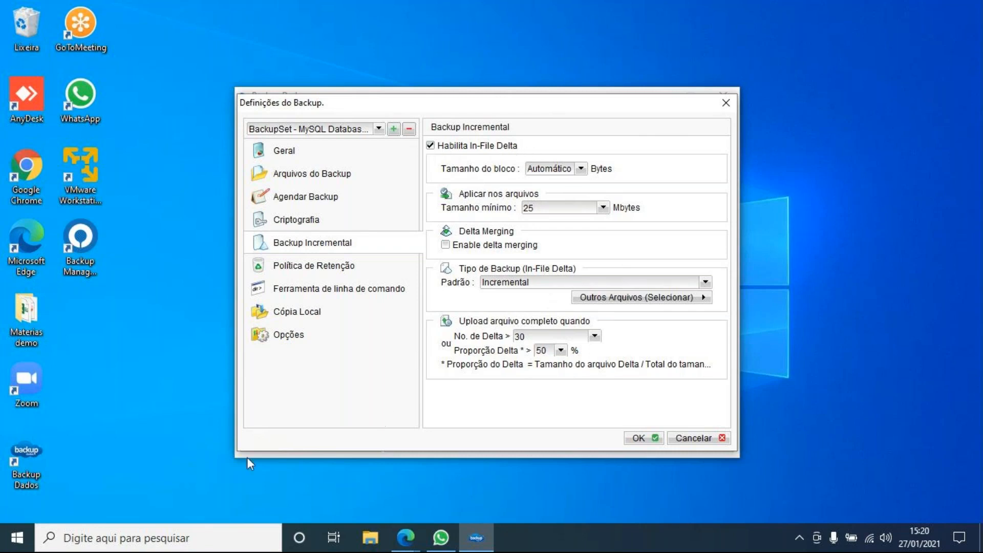
- Launch Notepad via search and type a line of a's and a line of b's
click(190, 533)
text(b)
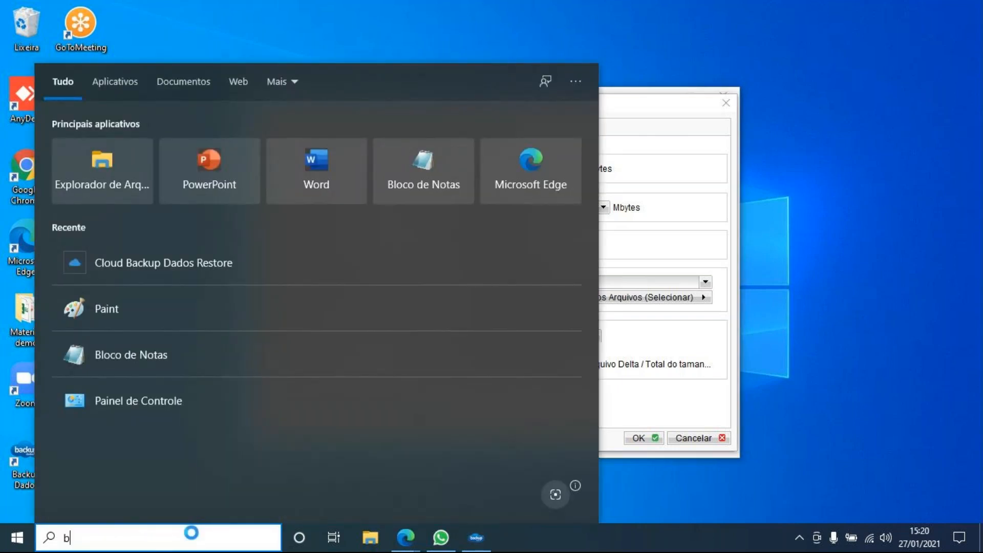
text(lovo)
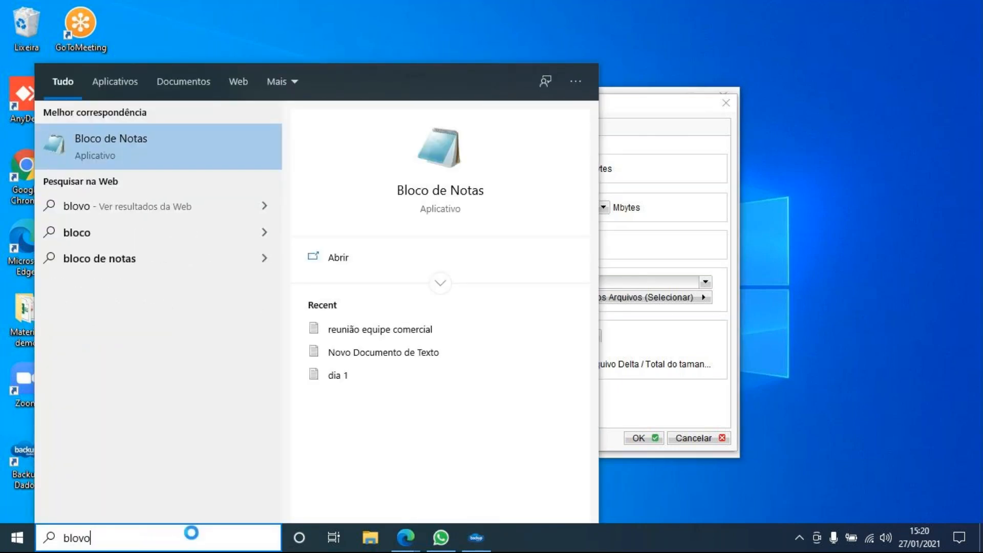
key(Return)
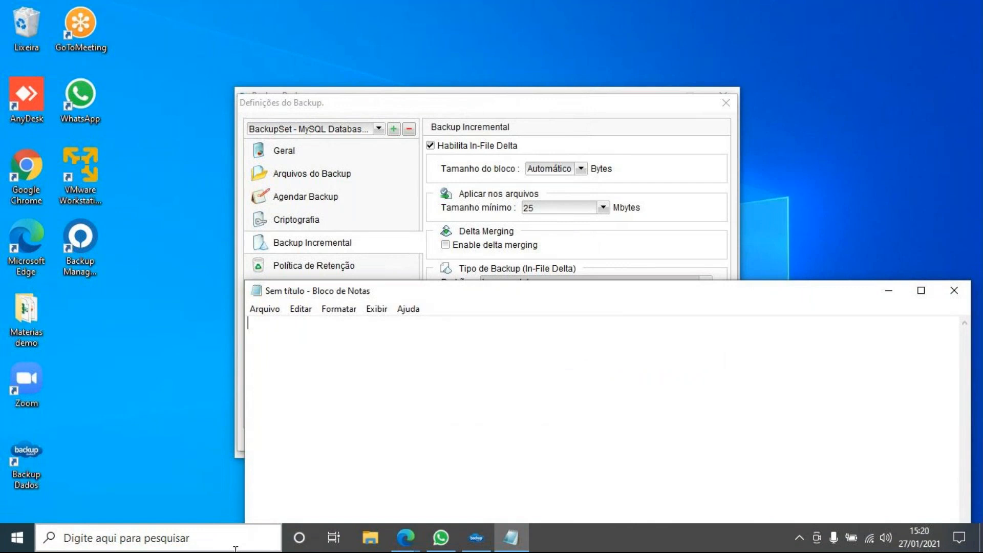
text(aaaaaaaaaaaaaaaaa)
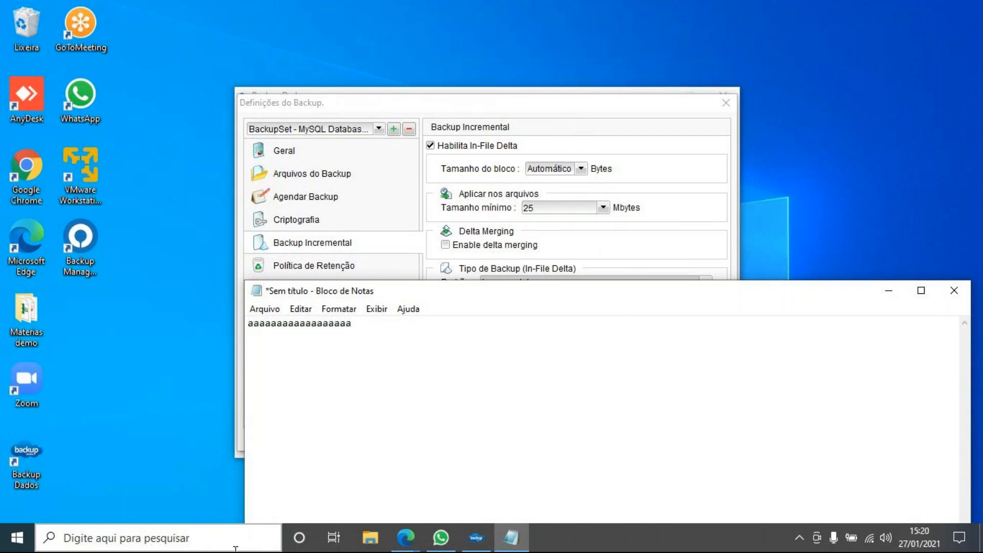
key(Return)
text(bbbbbbbbbbbbbbbbb)
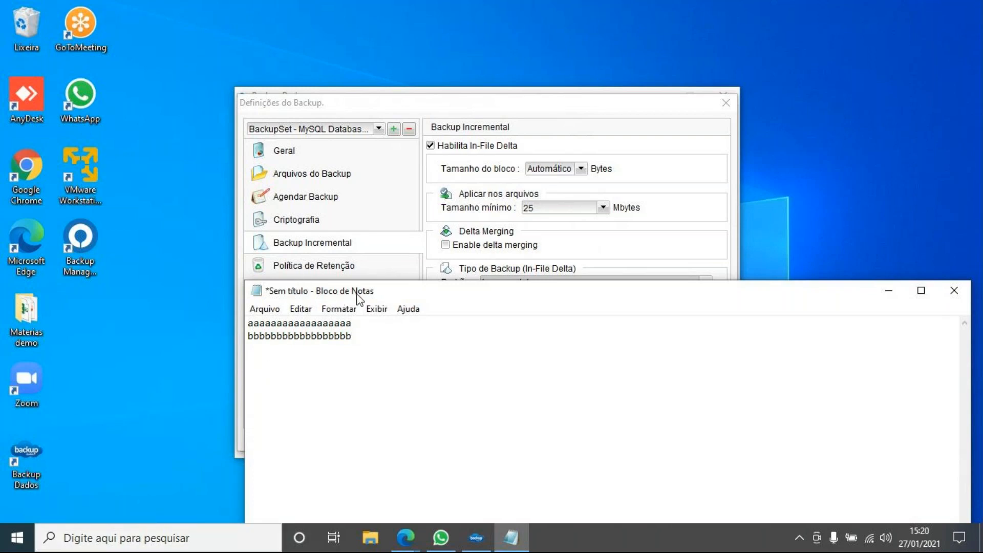
- Select the b line, close Notepad without saving, and disable In-File Delta
drag(362, 336, 323, 334)
key(ctrl+a)
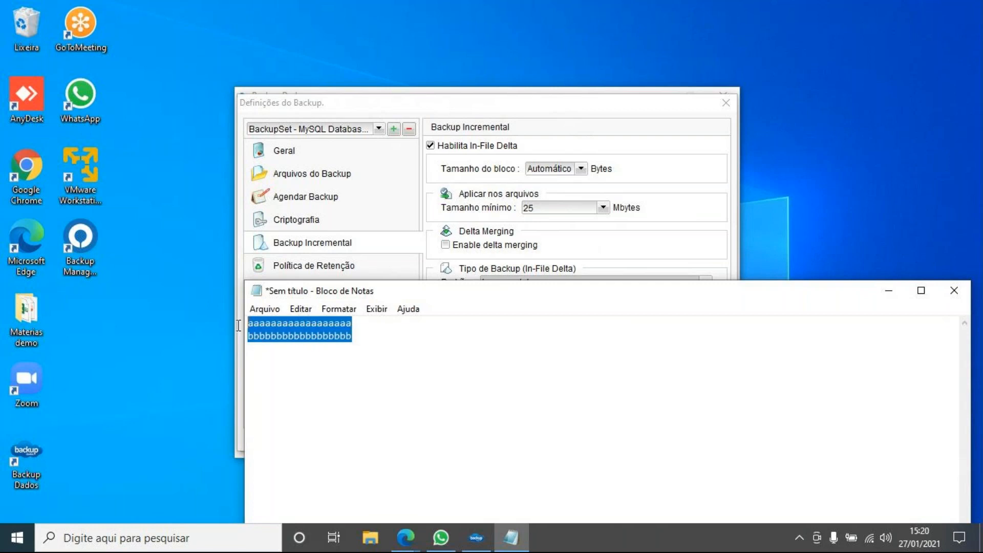
click(354, 336)
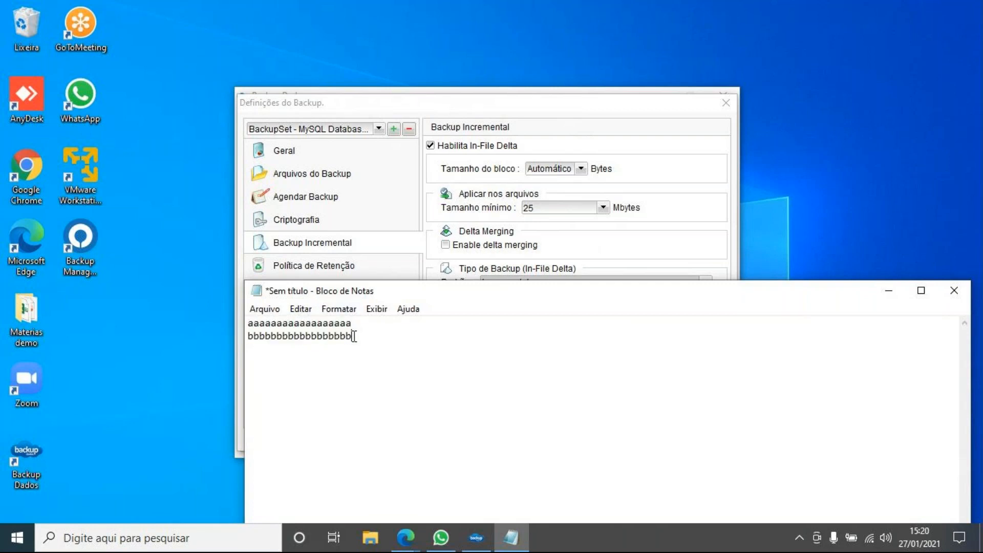
drag(354, 336, 249, 334)
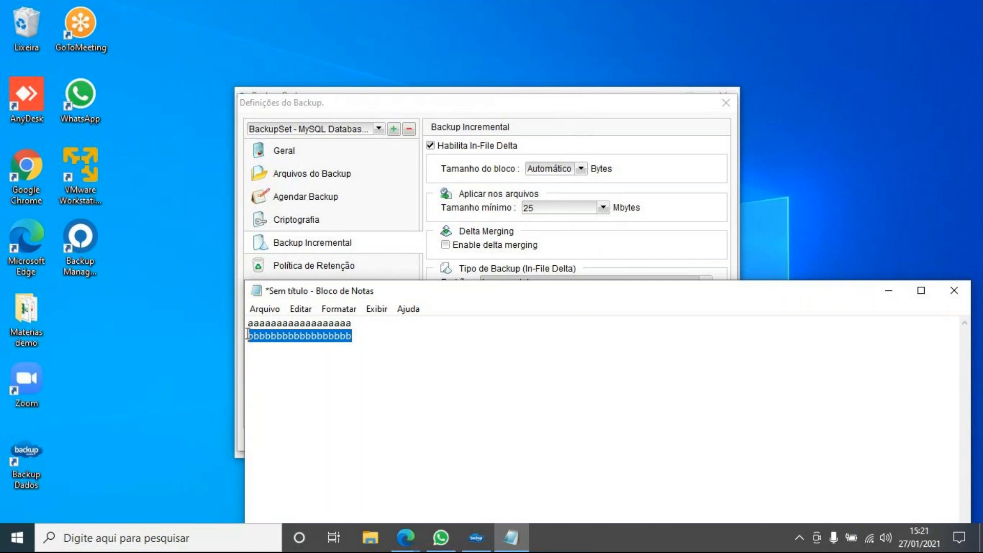
double_click(358, 340)
double_click(325, 345)
click(947, 293)
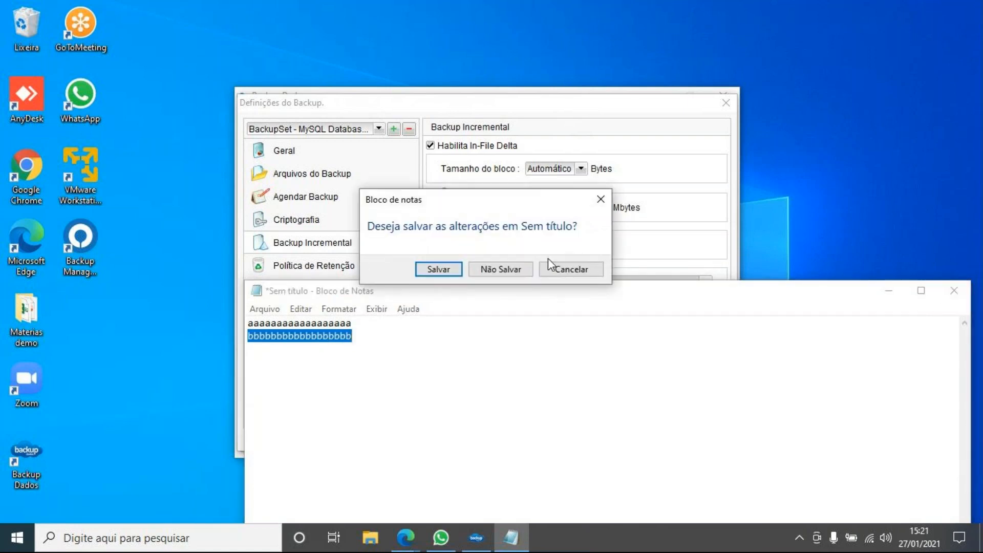
click(507, 270)
click(459, 149)
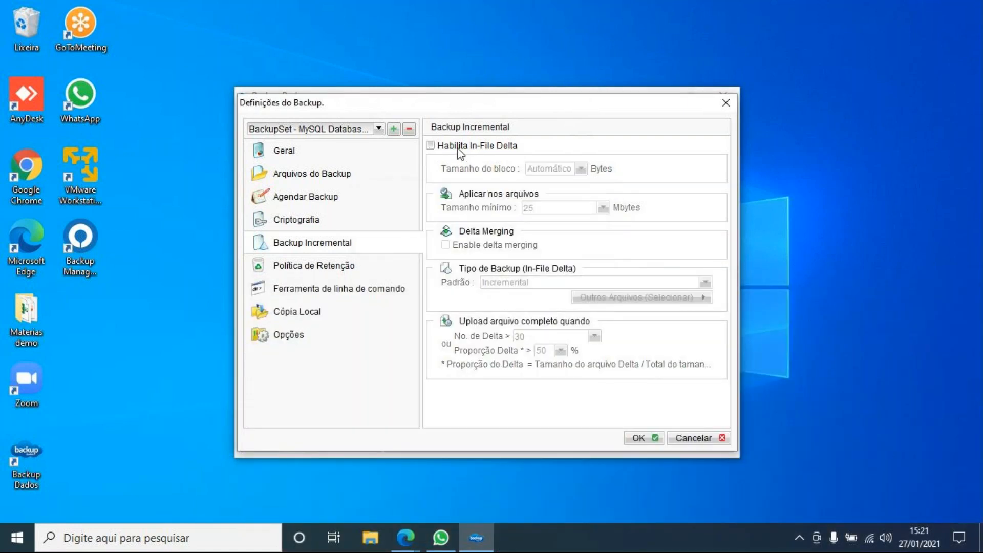
- Re-enable In-File Delta with a 64 k block size, keeping the 25 MB minimum and delta merging off
click(460, 149)
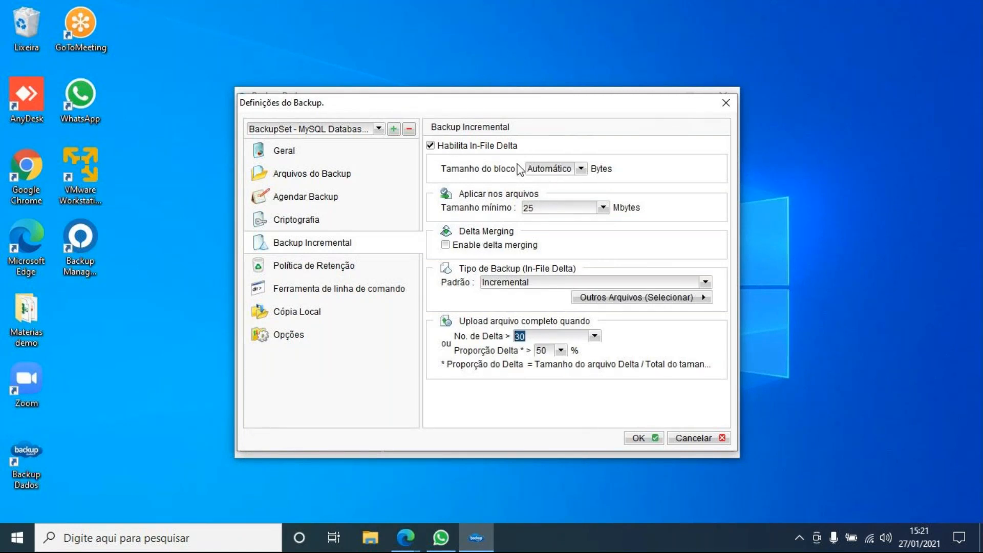
click(581, 170)
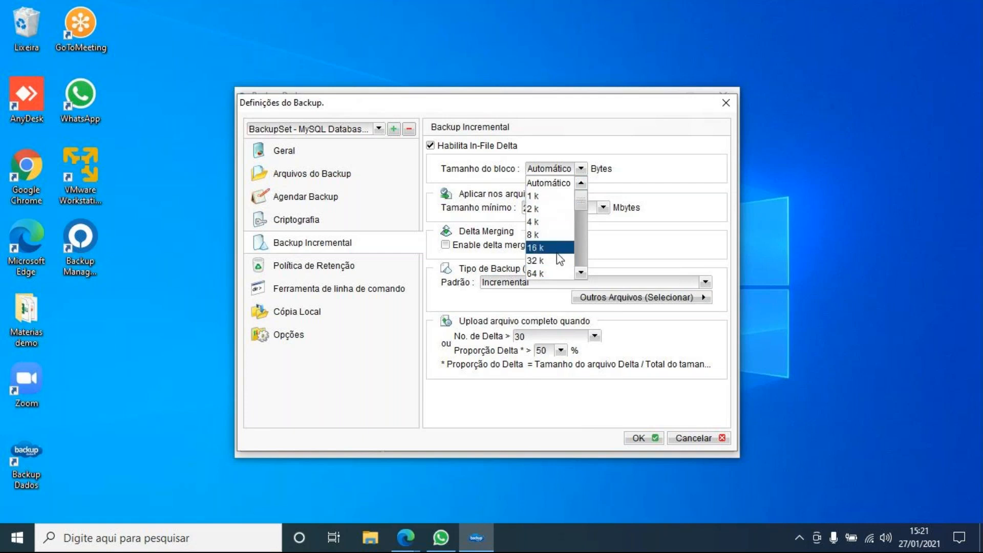
click(550, 275)
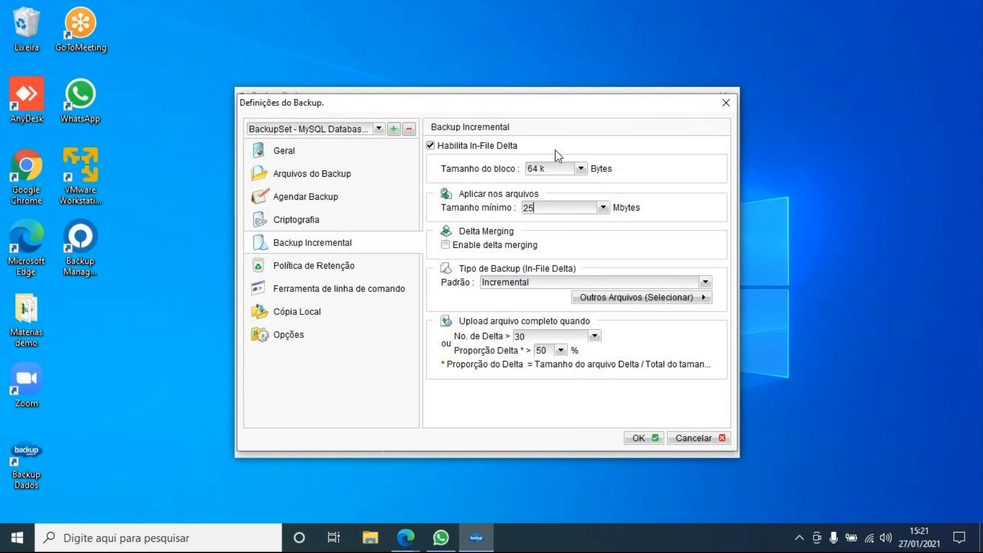
click(556, 168)
click(558, 172)
drag(544, 208, 485, 207)
click(603, 207)
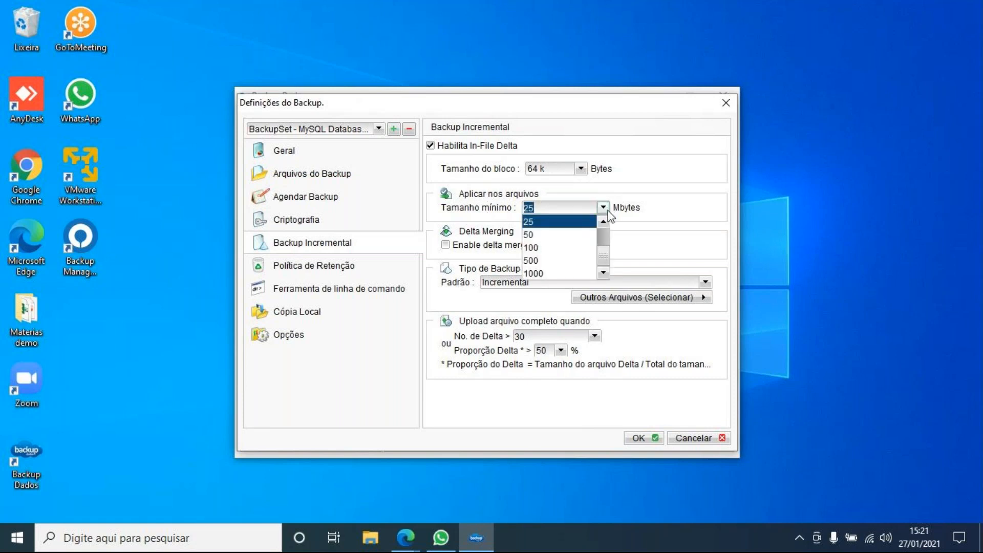
click(603, 207)
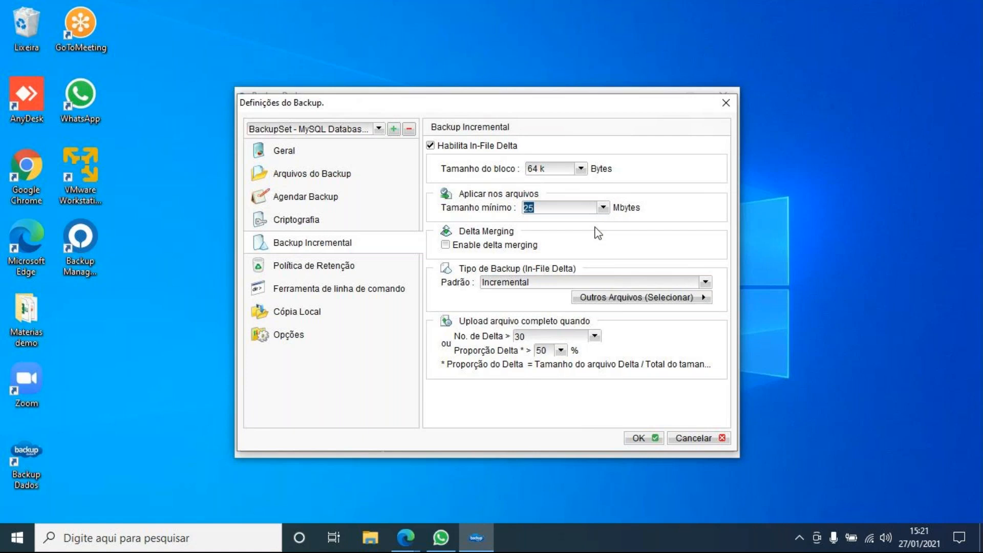
click(445, 246)
click(502, 251)
double_click(529, 208)
click(609, 301)
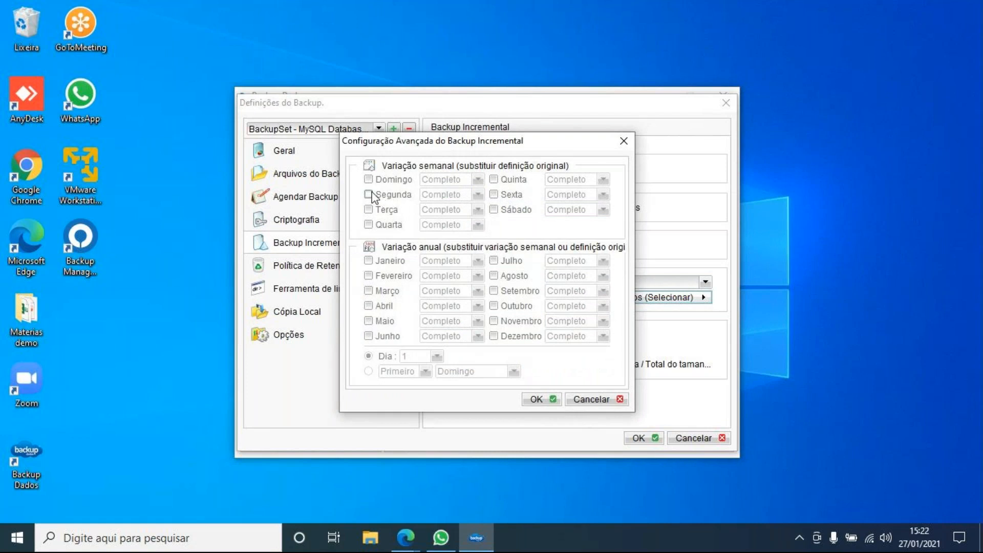
click(370, 195)
click(369, 210)
click(370, 226)
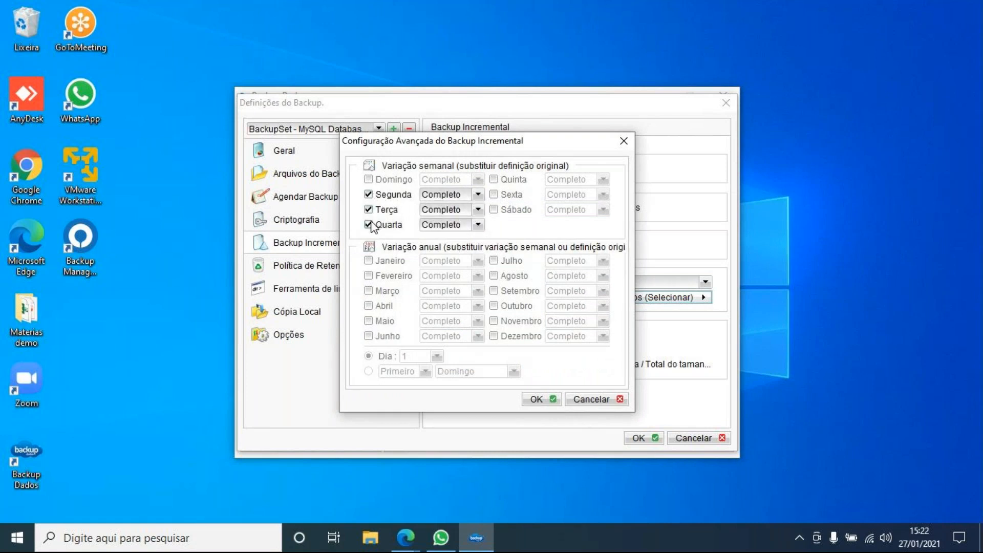
click(494, 195)
click(494, 179)
click(478, 195)
click(445, 233)
click(478, 210)
click(444, 250)
click(453, 226)
click(451, 262)
click(560, 181)
click(564, 207)
click(564, 194)
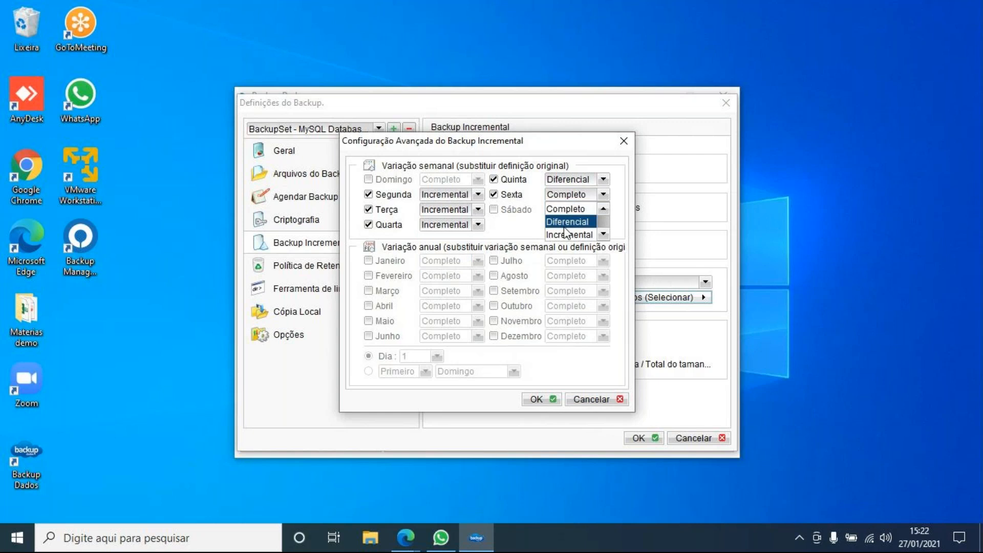
click(555, 207)
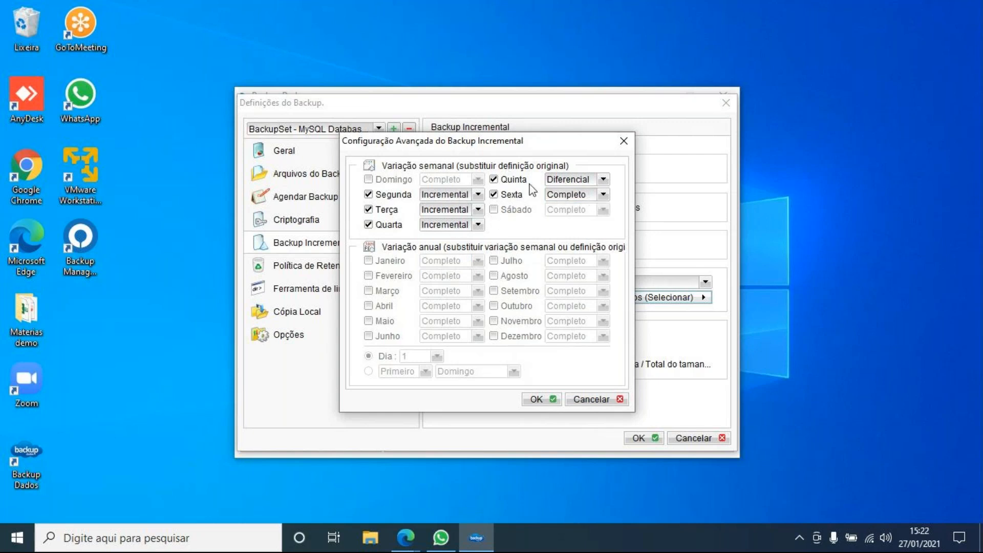
click(585, 201)
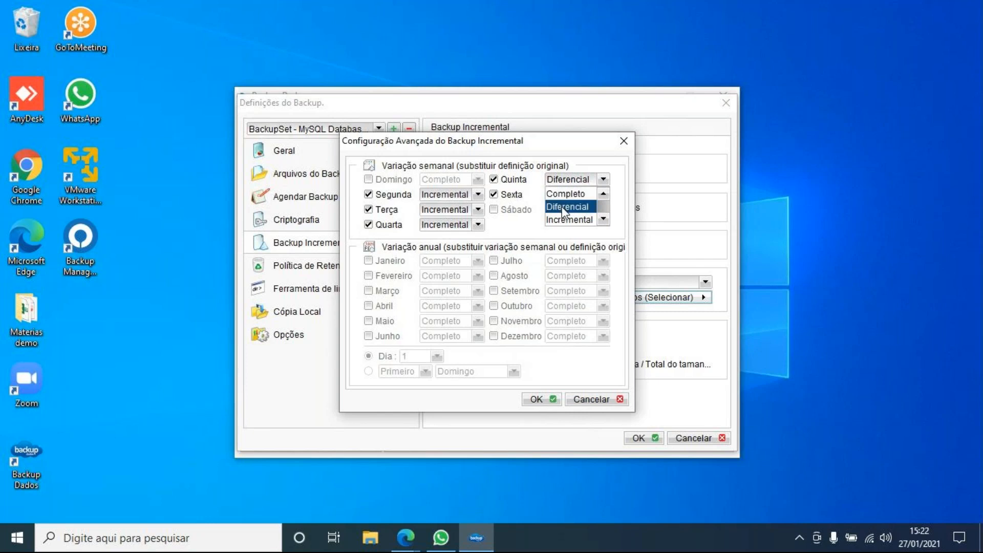
click(560, 205)
click(477, 209)
click(449, 238)
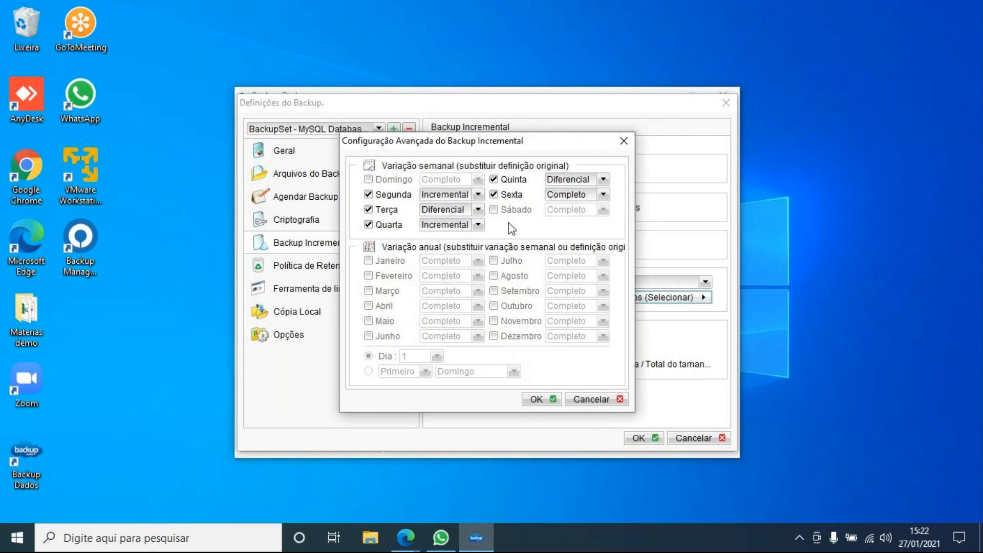
click(368, 261)
click(368, 275)
click(369, 291)
click(369, 306)
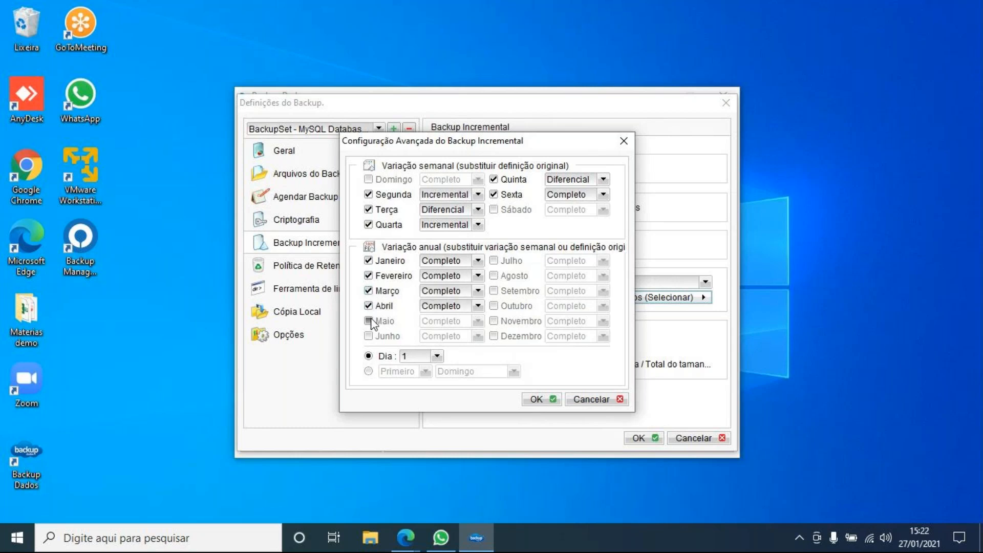
click(368, 321)
click(369, 336)
click(494, 261)
click(493, 275)
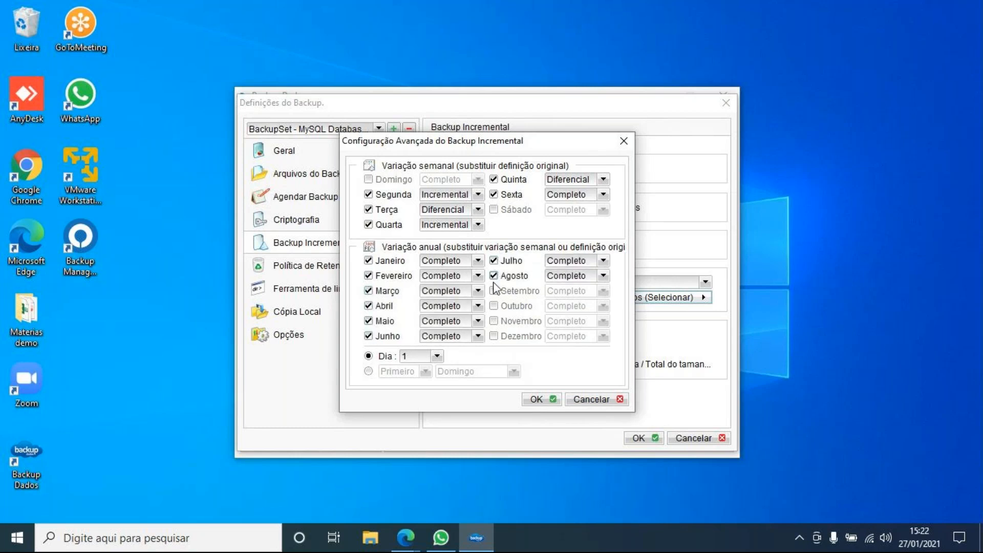
click(494, 291)
click(494, 306)
click(493, 321)
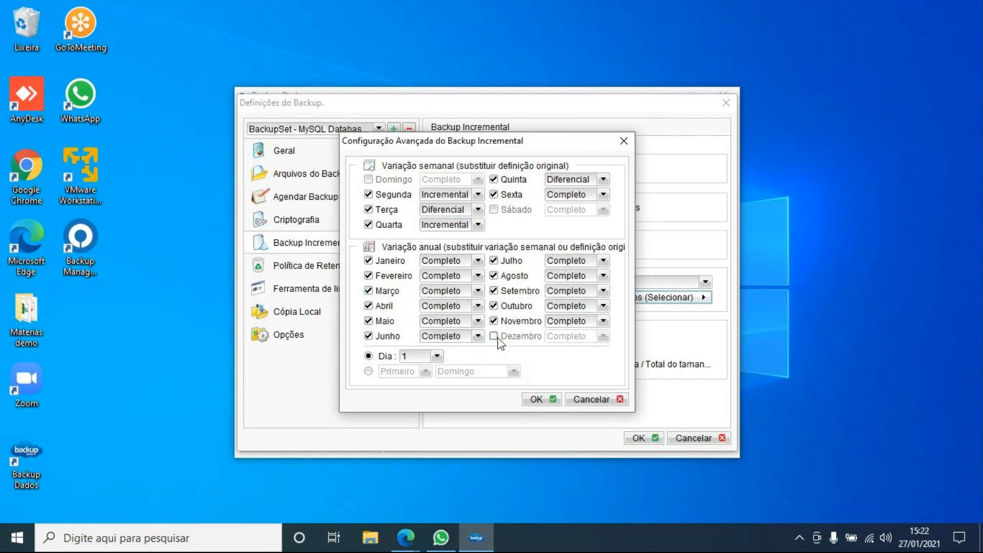
click(494, 336)
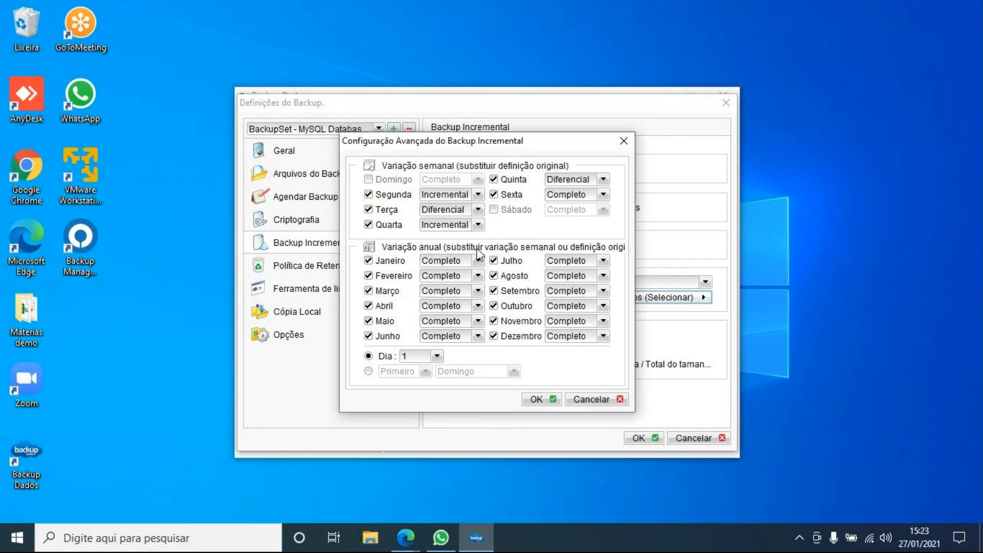
click(620, 398)
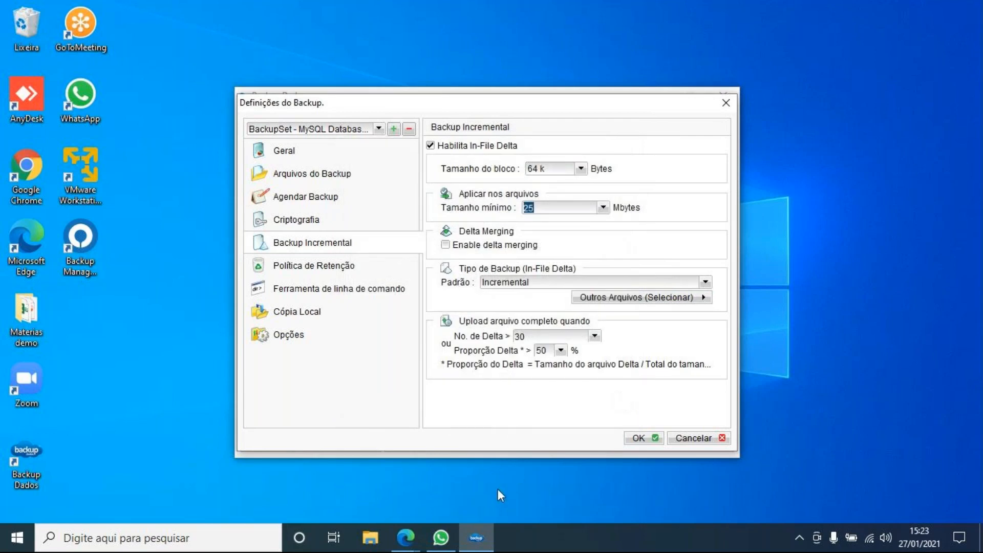
- Change deleted-file retention from 180 to 30 days and switch to custom retention policy rules
click(345, 271)
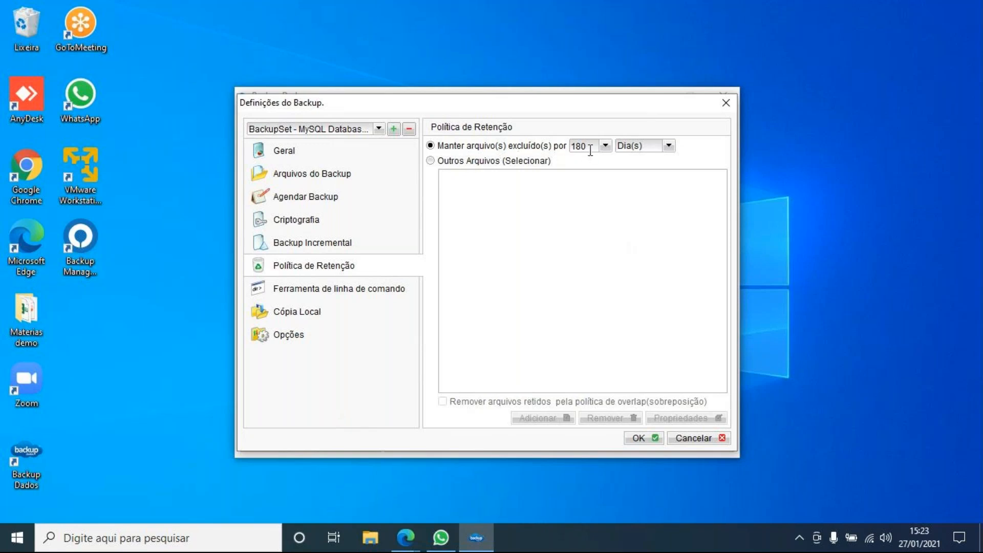
drag(590, 148, 534, 148)
text(30)
click(479, 160)
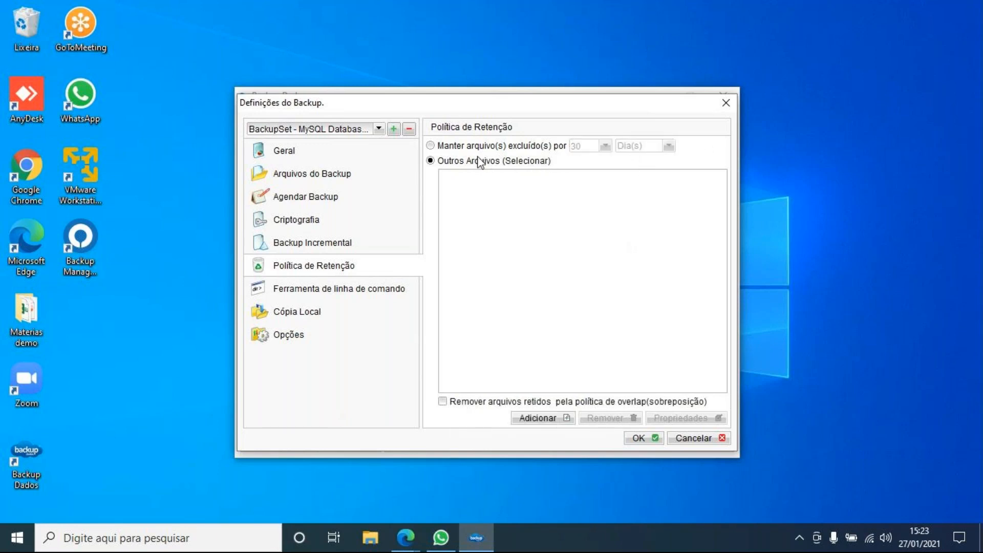
click(538, 420)
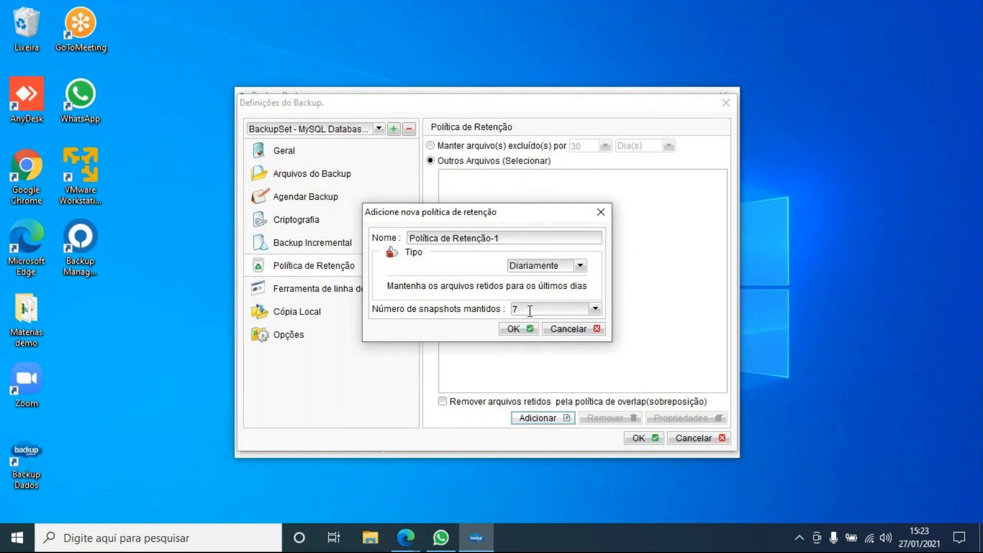
- Add a monthly retention policy that keeps 12 snapshots
click(519, 264)
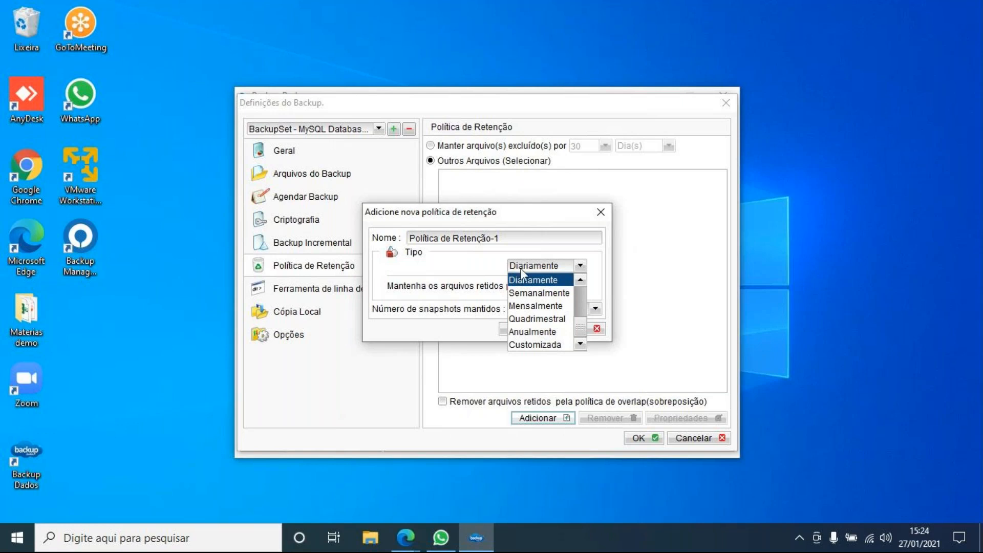
click(554, 306)
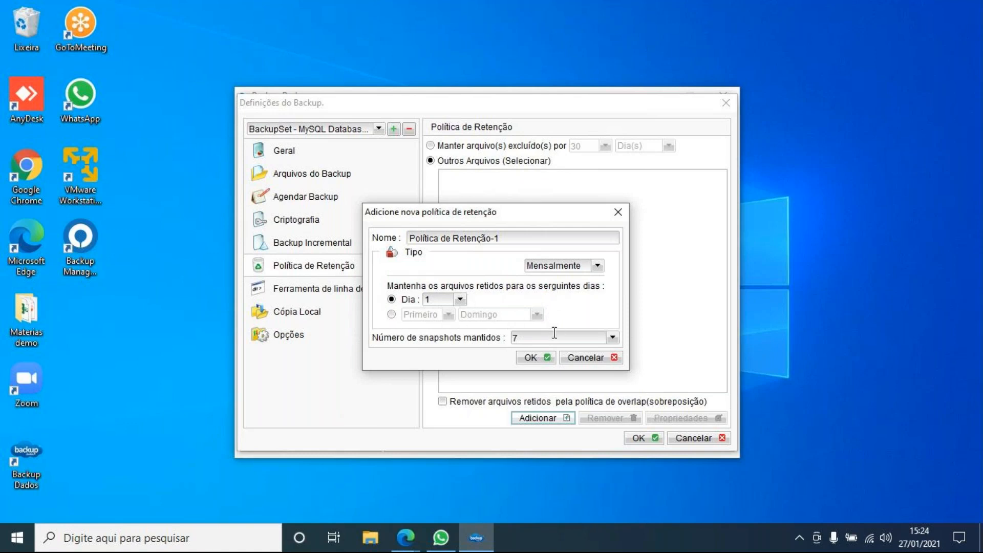
key(BackSpace)
text(12)
click(528, 353)
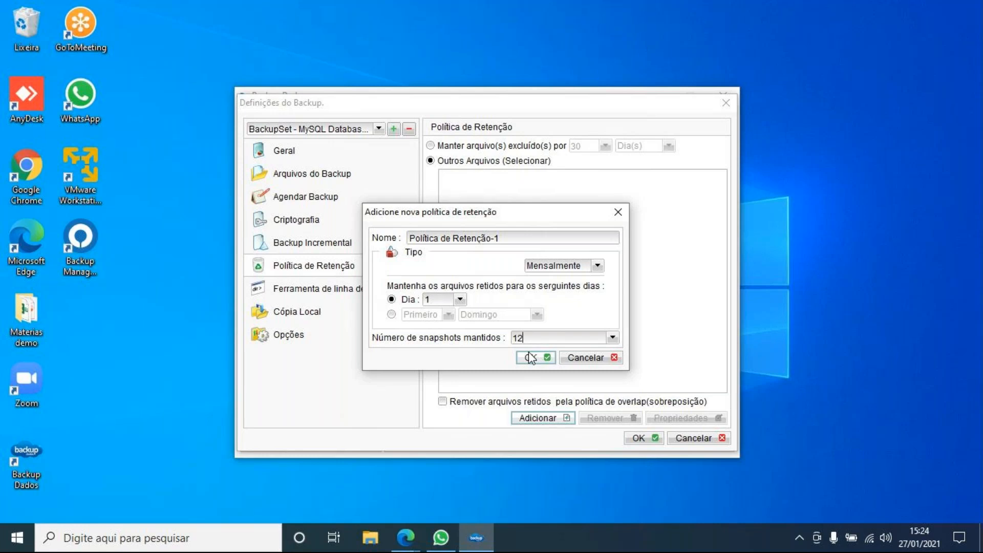
click(531, 358)
- Add a yearly retention policy that keeps 5 snapshots, then view the command-line tool settings
click(534, 419)
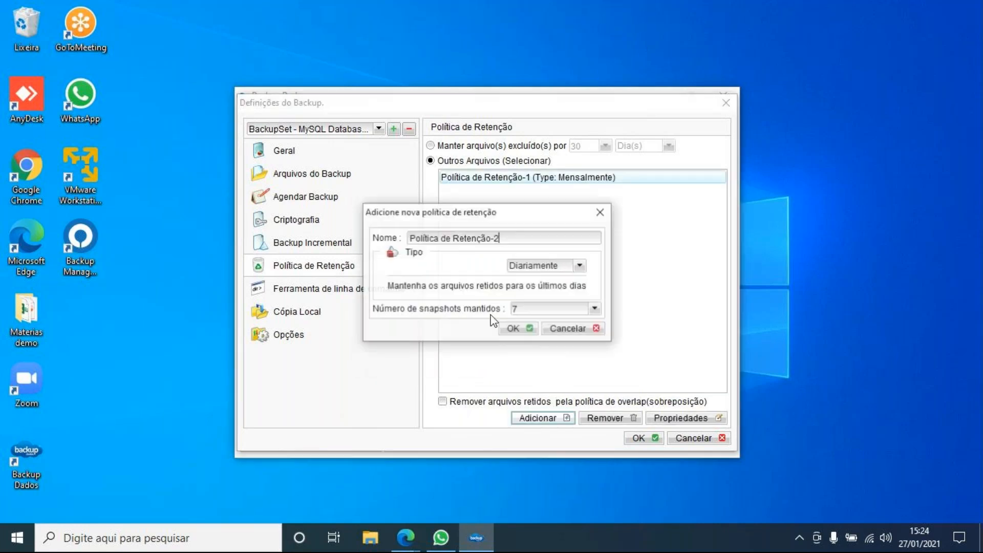
click(536, 265)
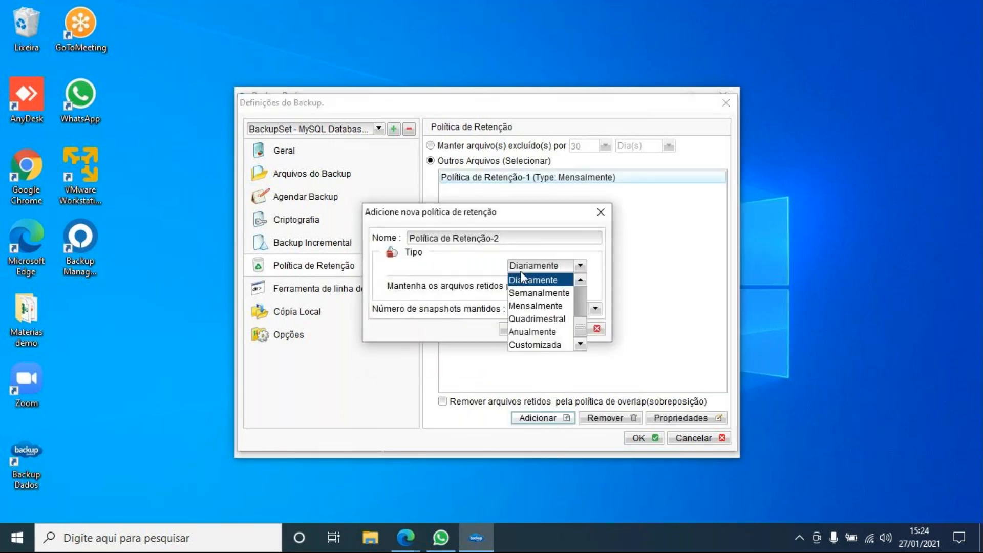
click(533, 332)
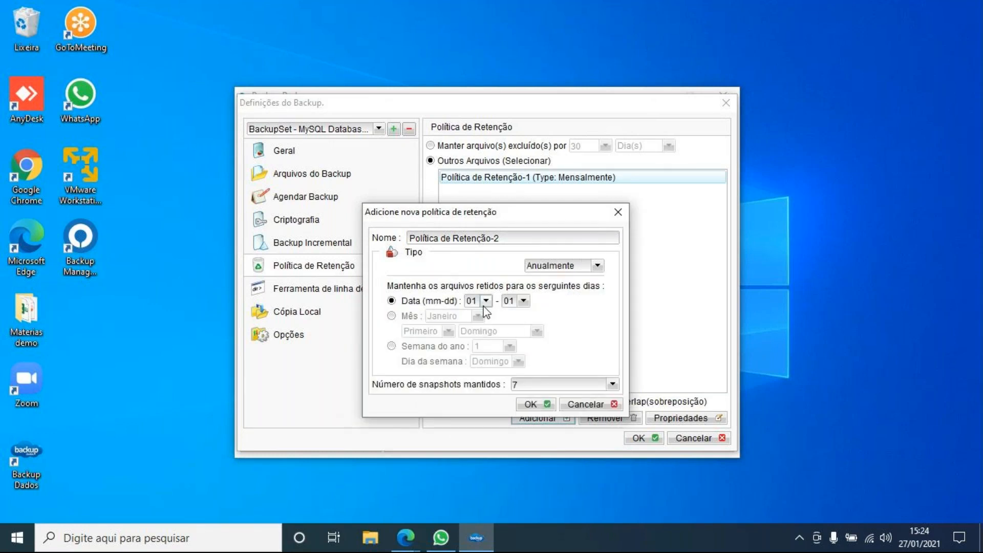
double_click(517, 384)
text(5)
click(553, 404)
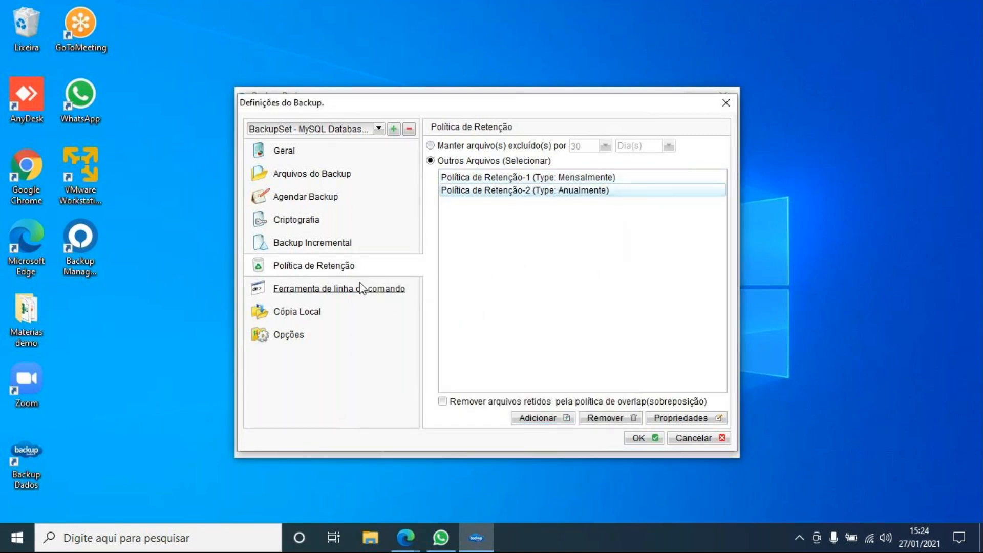
click(359, 298)
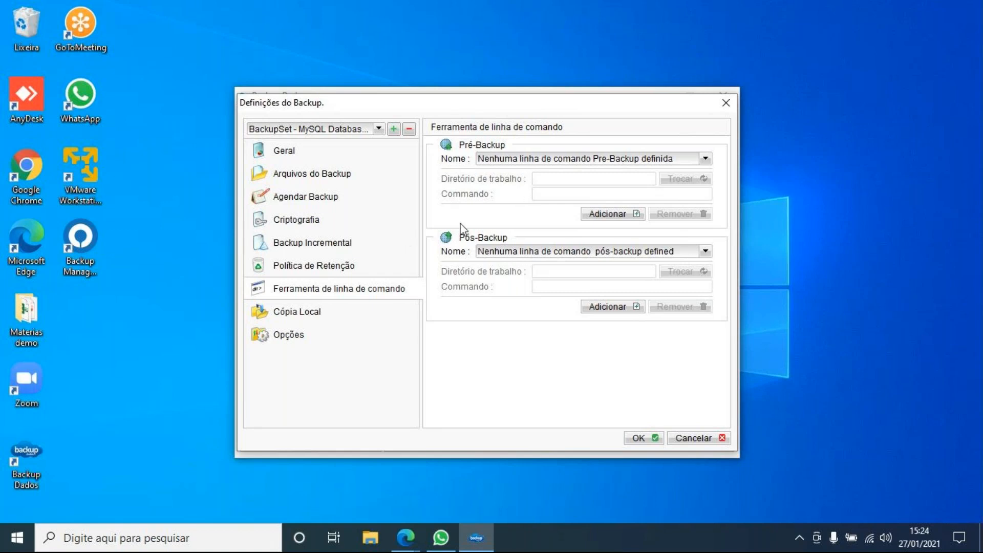
- Cancel the backup settings without saving and bring up File Explorer
click(686, 438)
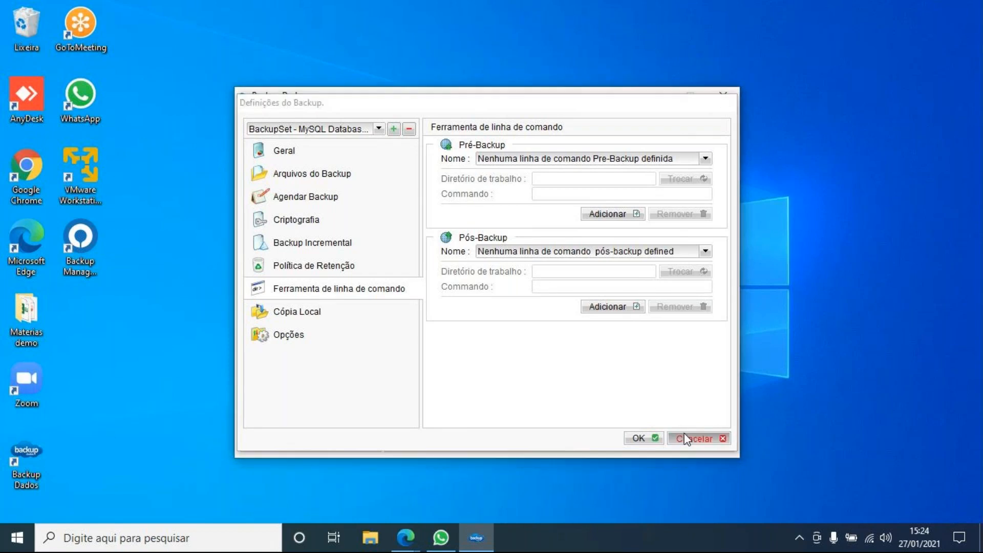
click(371, 537)
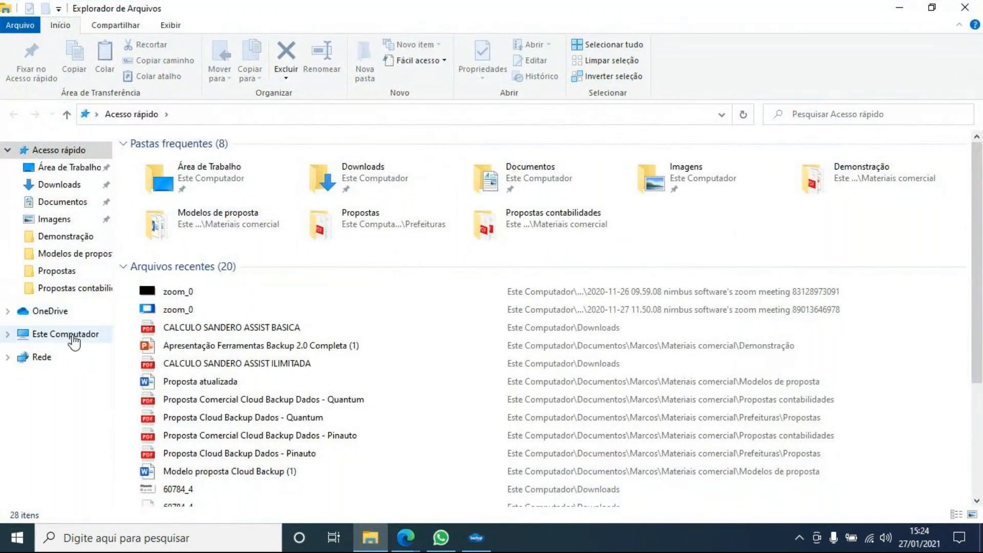
- Browse to the empty C:\ecosis\dados\Dump_Firebird folder, then return to Backup Dados' backup options
click(73, 336)
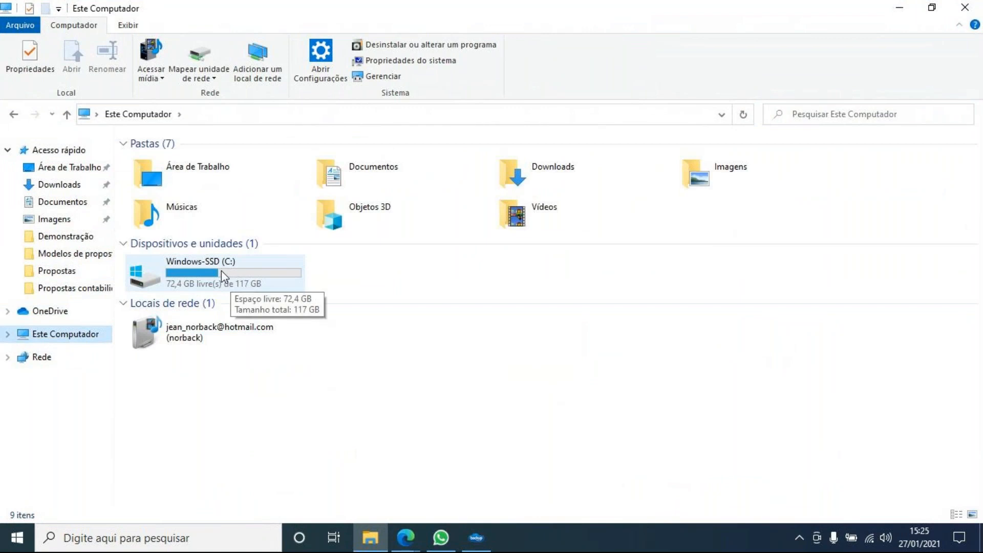
click(383, 177)
double_click(383, 177)
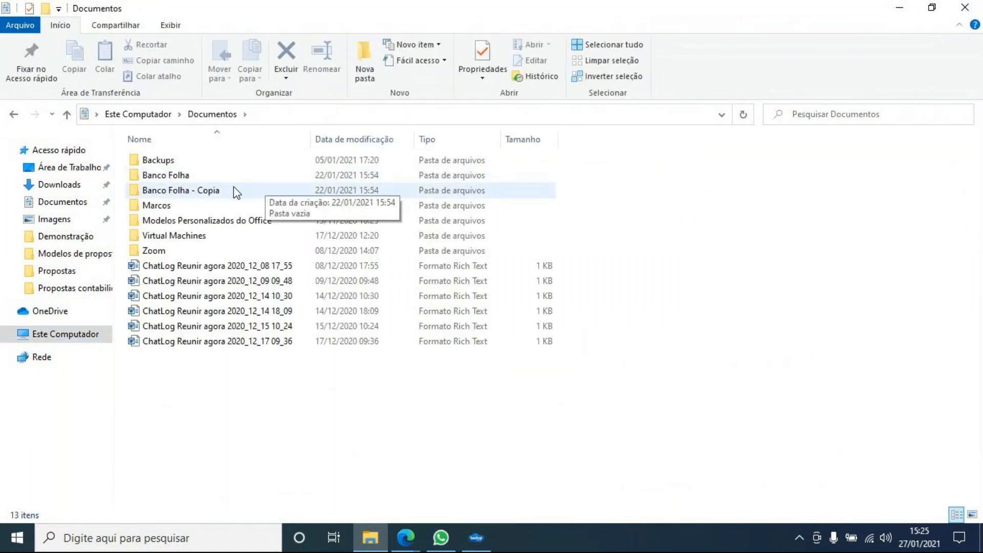
click(84, 334)
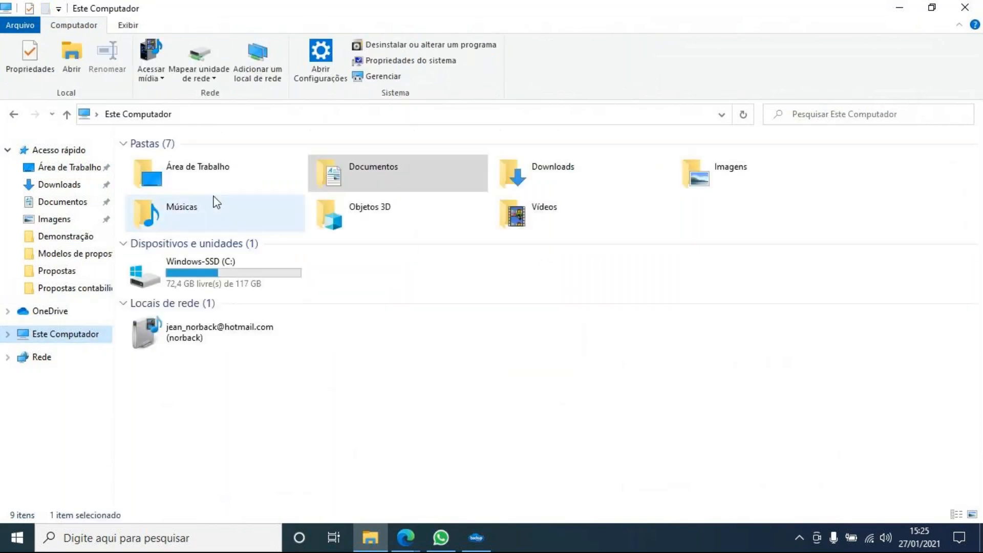
double_click(198, 258)
double_click(192, 236)
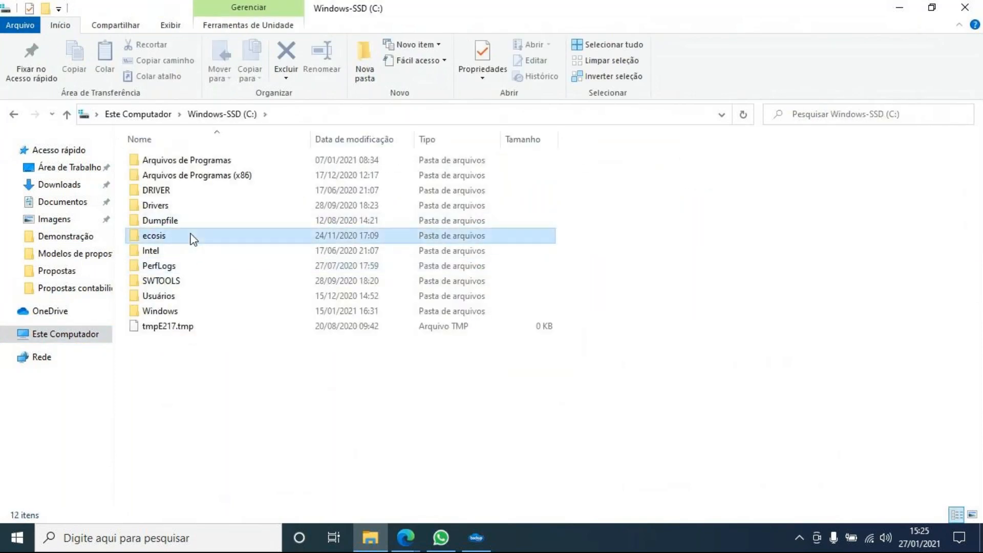
double_click(184, 164)
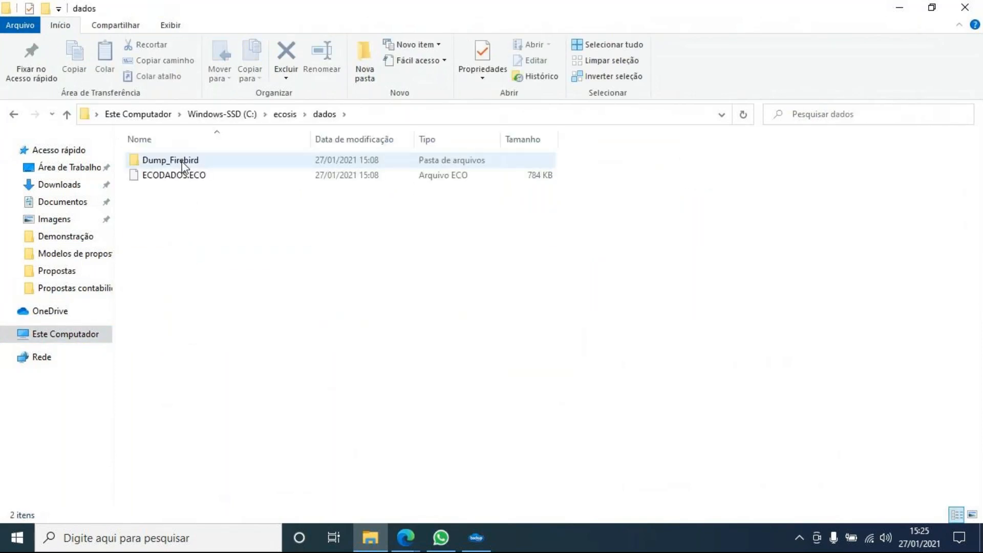
double_click(184, 163)
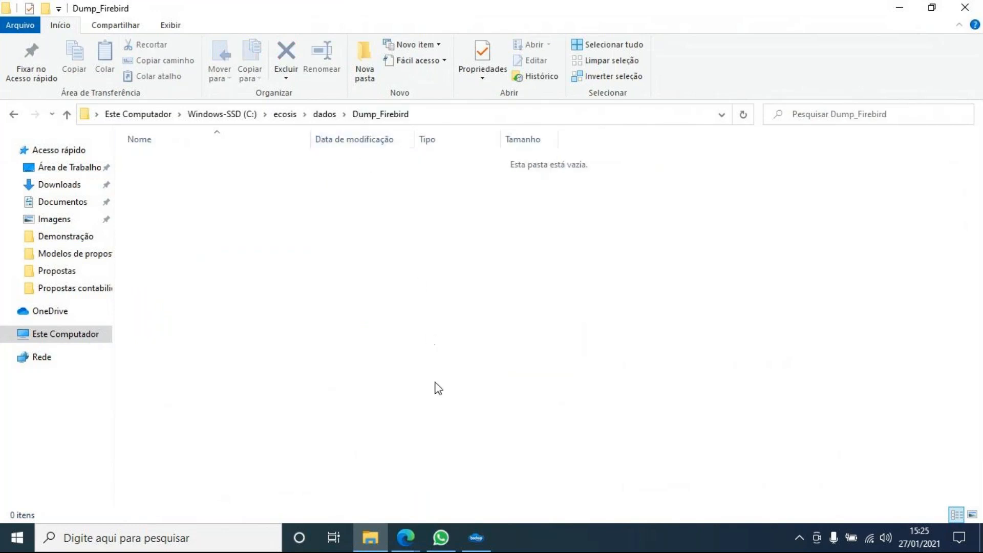
click(483, 547)
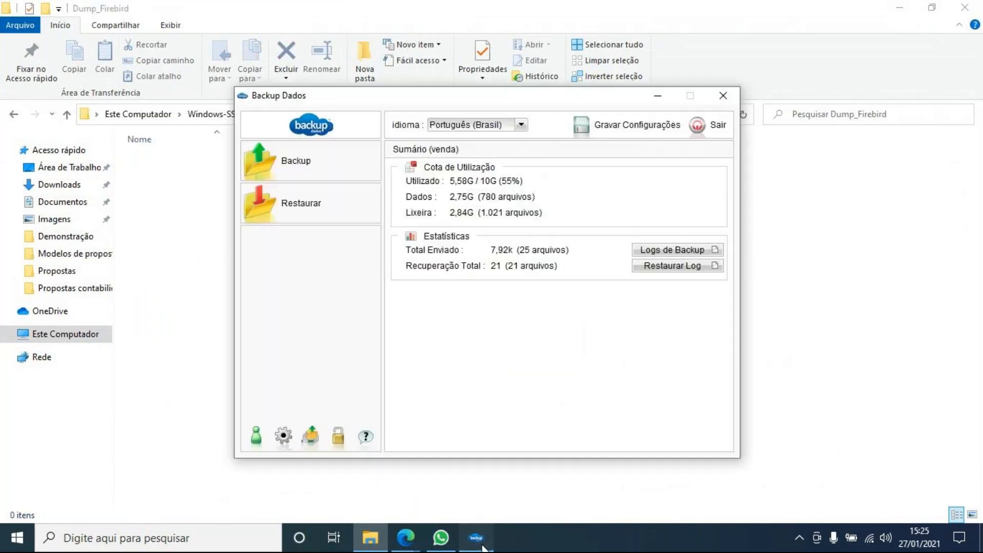
click(329, 162)
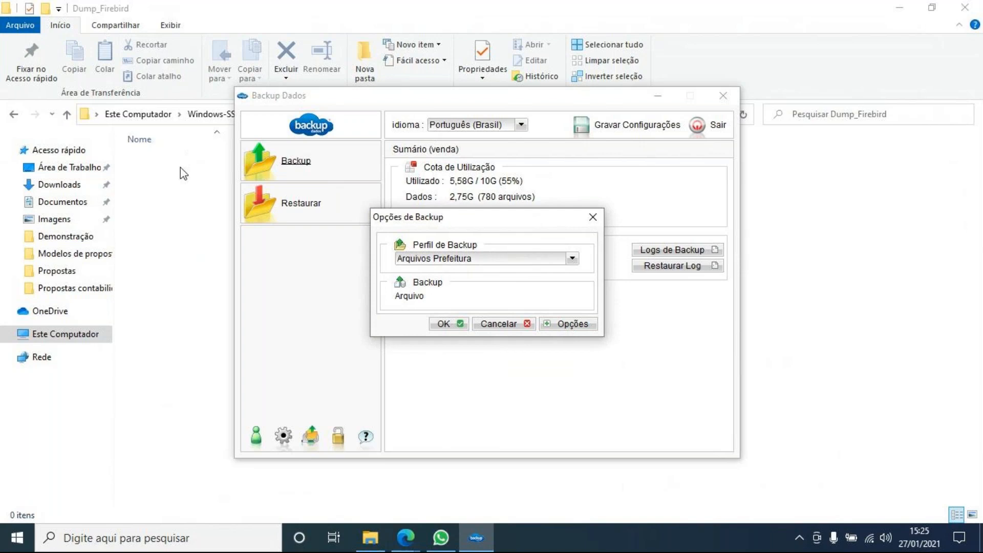
- Choose the FireBirdMarcos profile in the backup run options
click(182, 171)
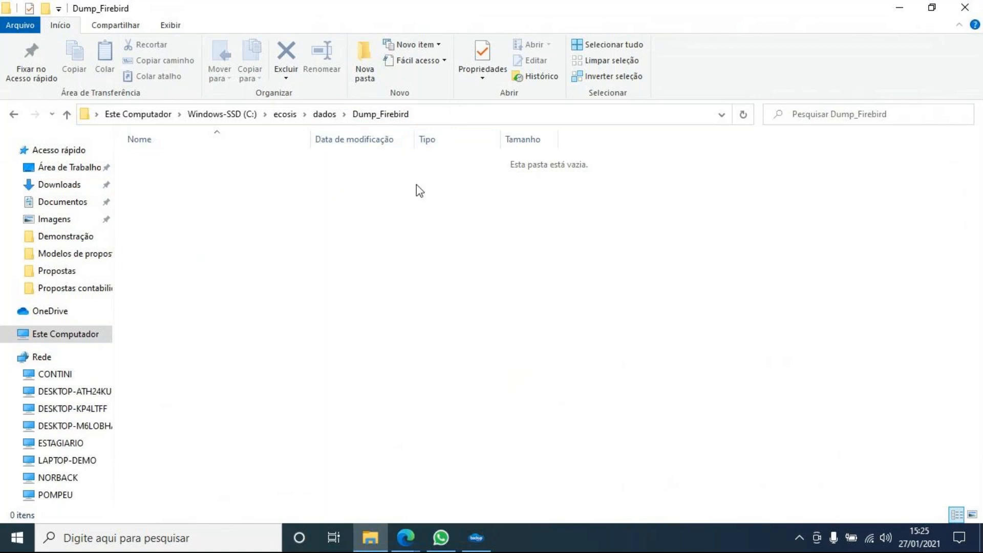
click(480, 539)
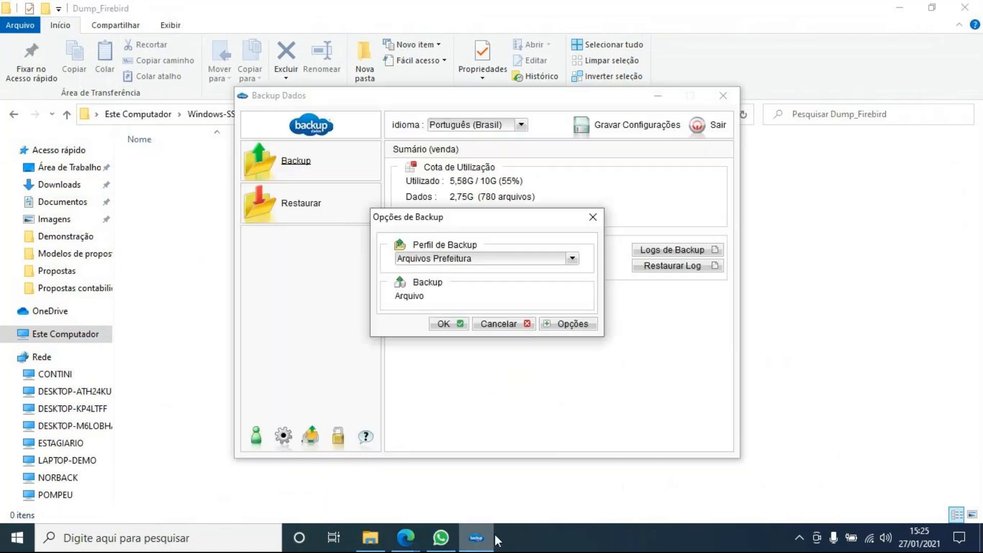
click(433, 258)
click(435, 298)
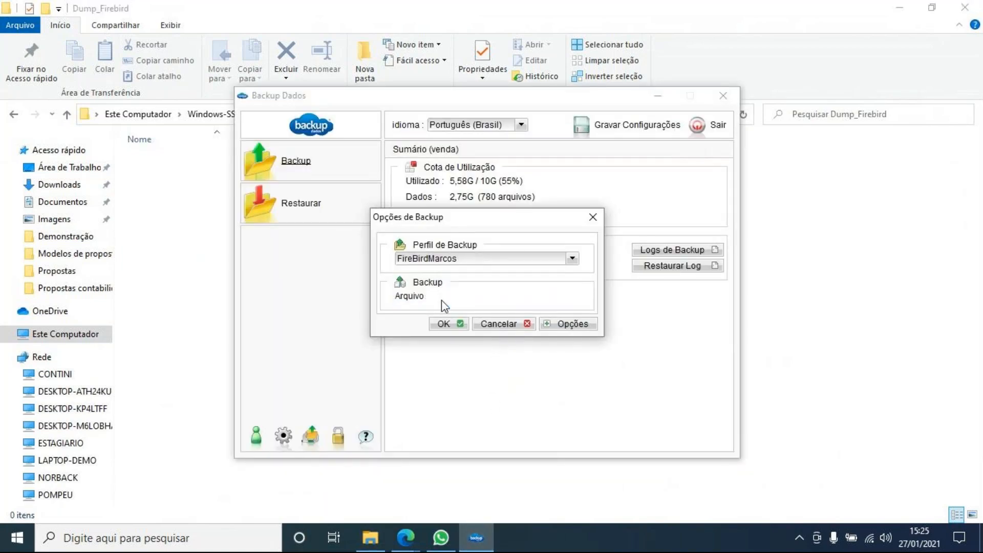
- Place the Explorer window at the upper left and Backup Dados on the right
click(933, 11)
drag(515, 118, 279, 75)
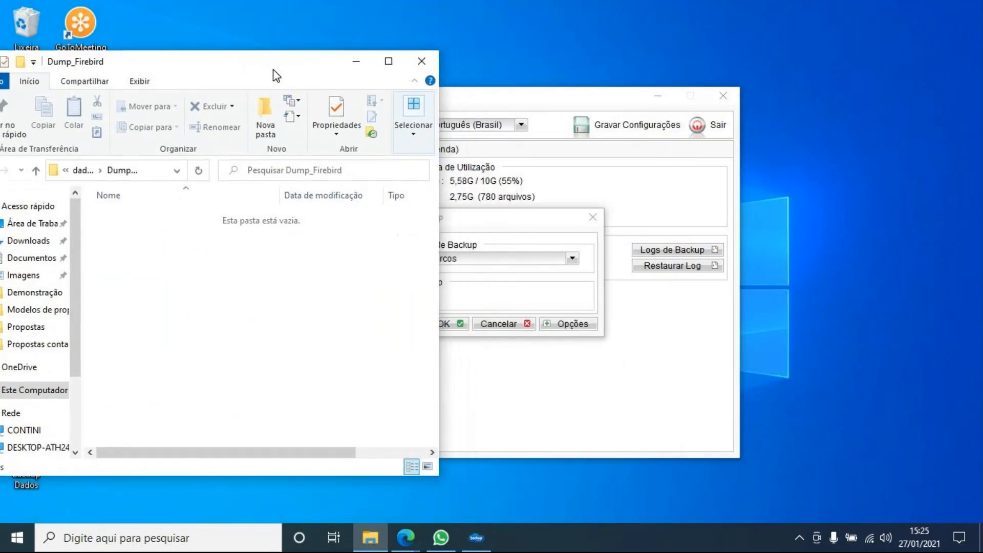
click(592, 216)
drag(587, 105, 803, 94)
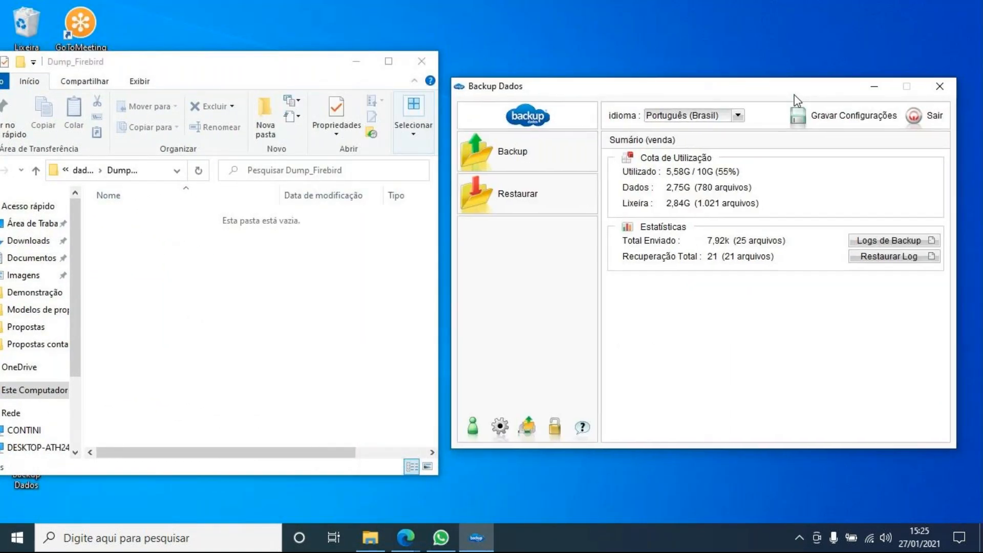
- Run a backup with the FireBirdMarcos profile selected
click(513, 152)
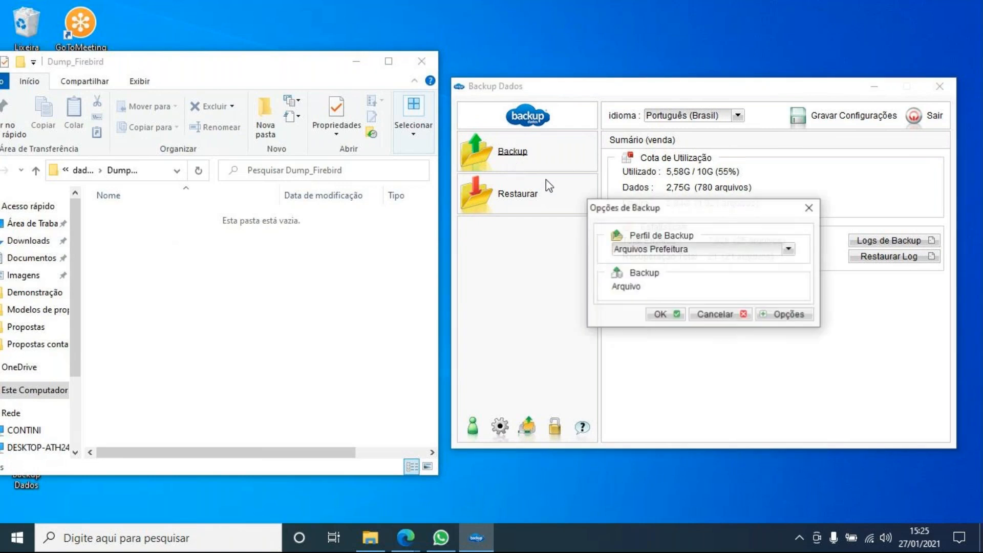
click(657, 250)
click(654, 289)
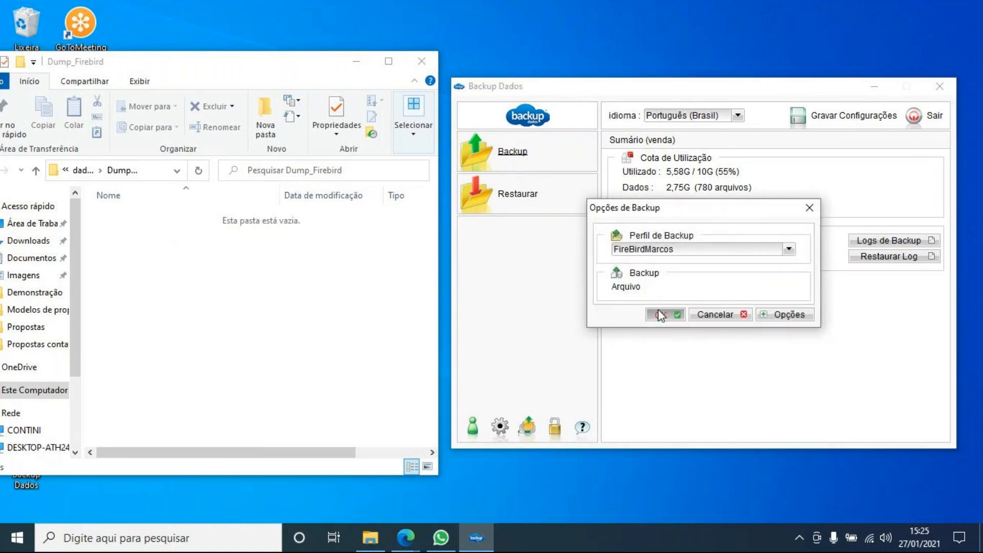
click(661, 315)
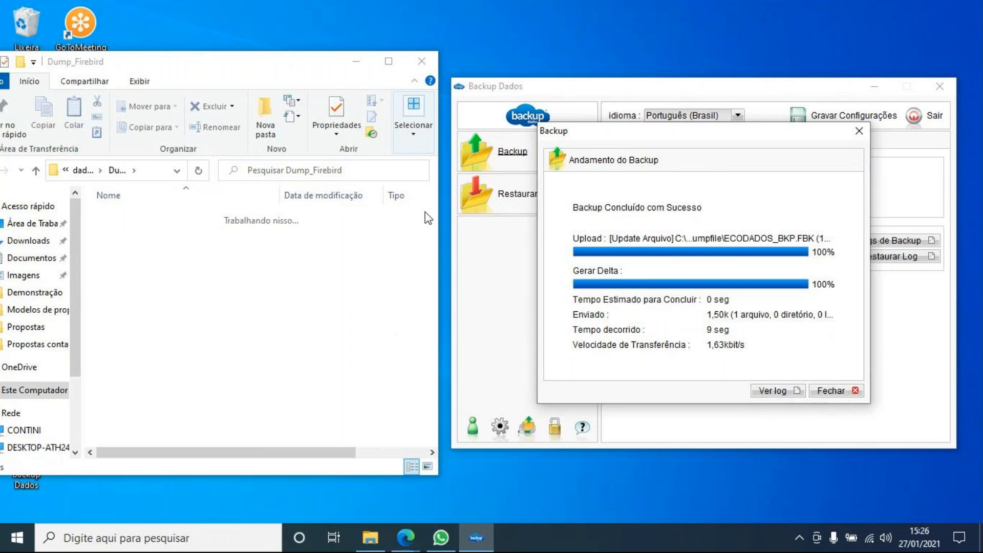
- Hide File Explorer and close the completed FireBirdMarcos backup's progress window
click(356, 61)
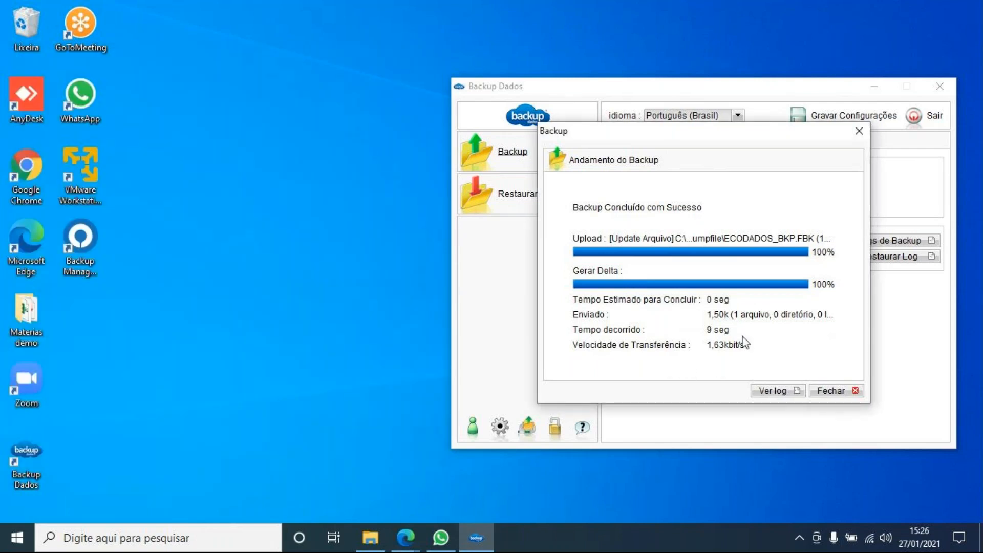
click(860, 131)
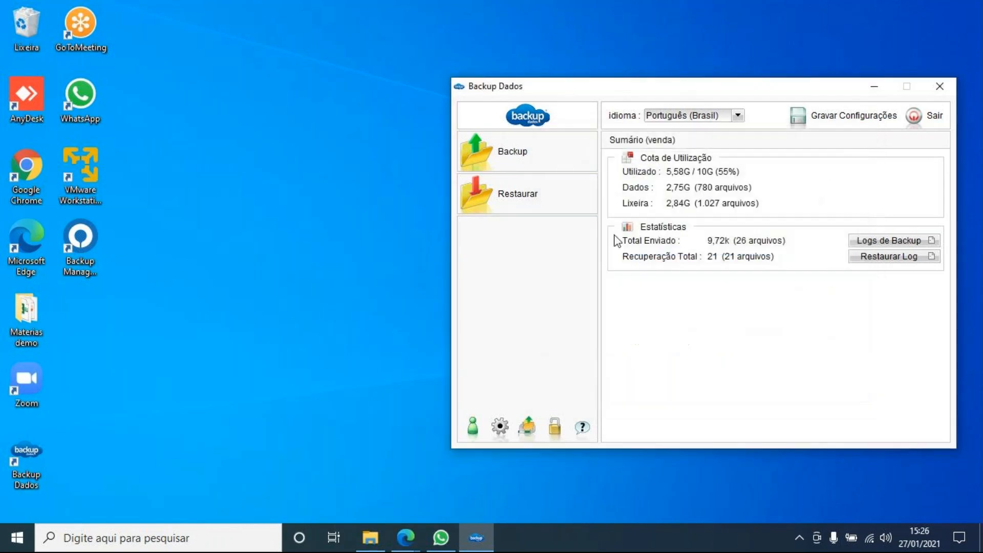
- Recentre Backup Dados, then cancel out of adding a new backup filter in the set's settings
drag(591, 87, 408, 87)
click(316, 425)
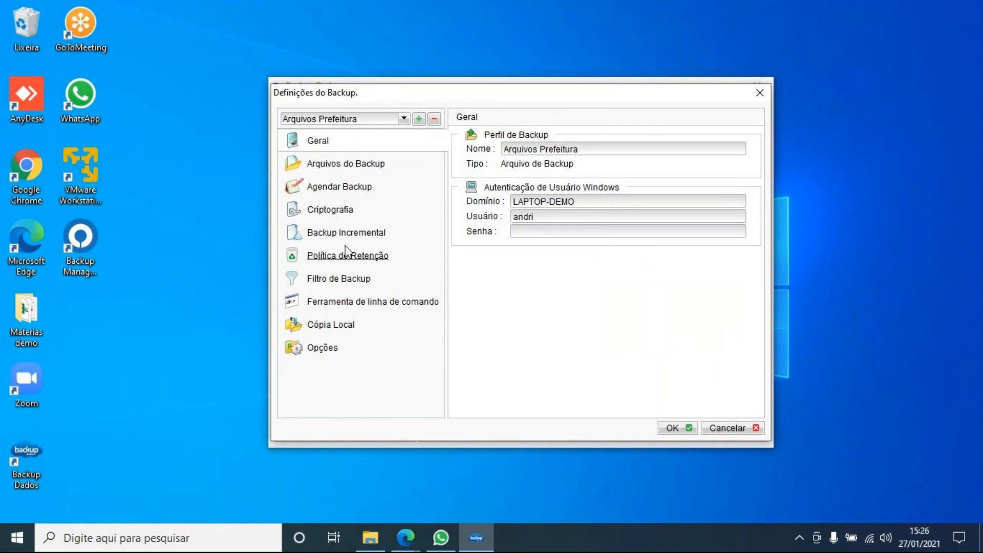
click(352, 284)
click(578, 136)
click(577, 136)
click(669, 379)
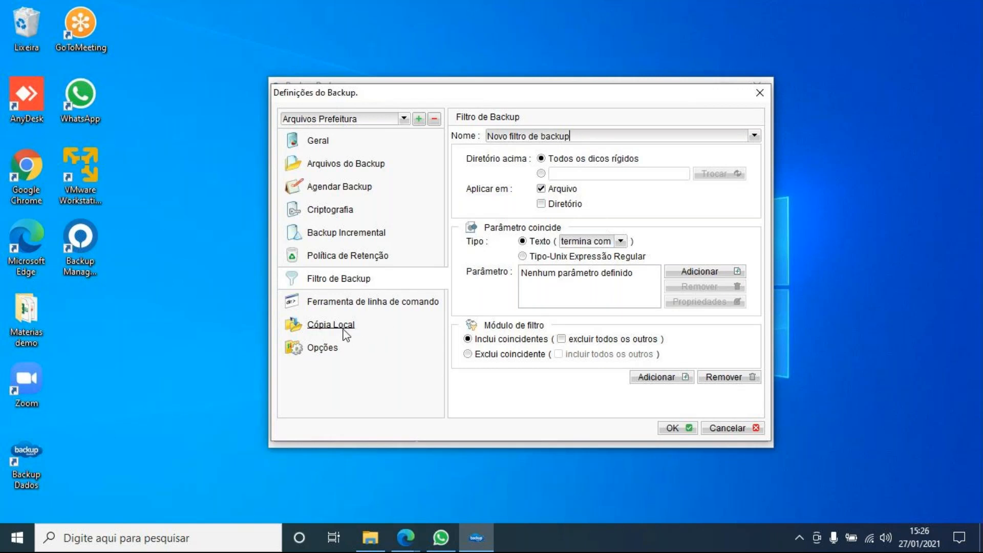
click(736, 427)
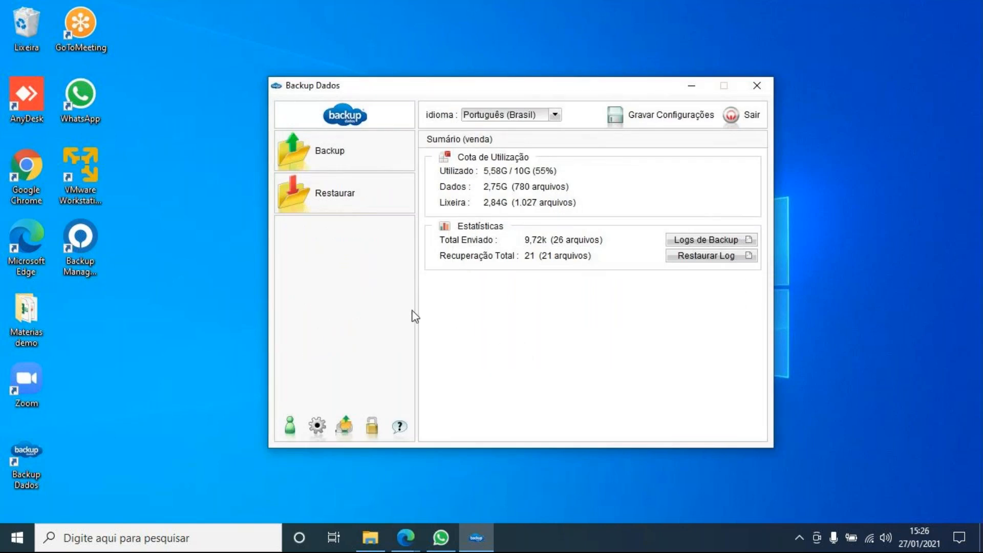
click(316, 429)
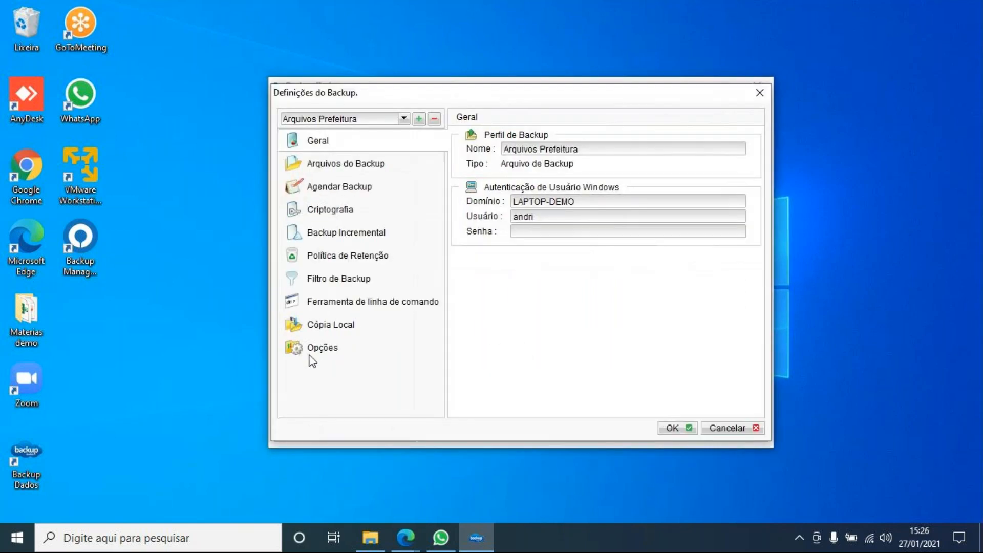
click(312, 325)
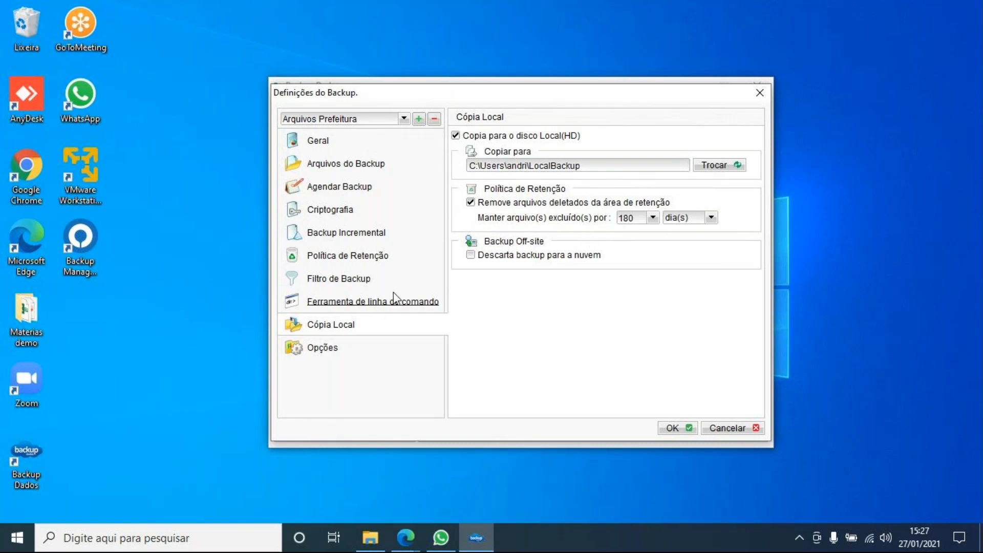
click(720, 429)
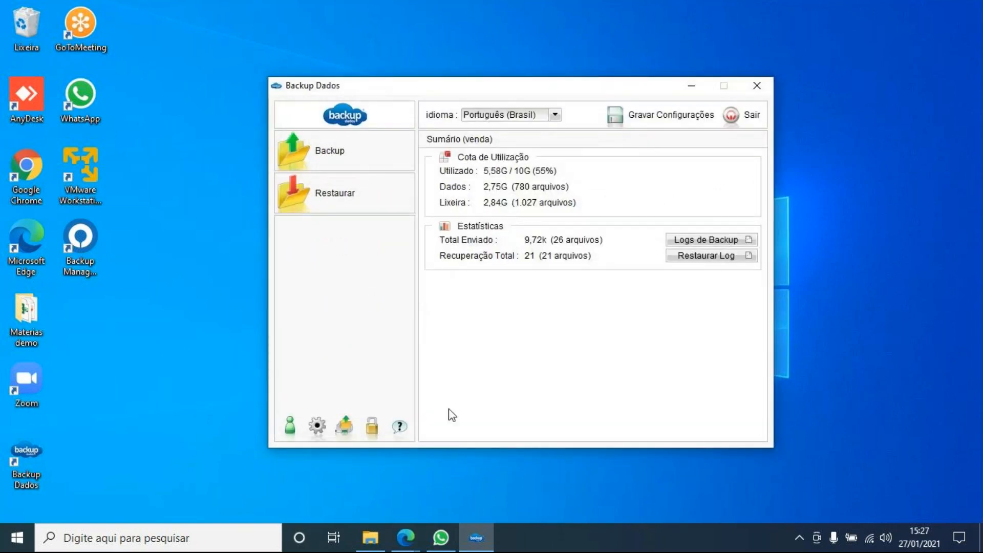
- Open the BackupManager portal from Edge's Acessos bookmarks, dismiss the translate prompt and log in
click(406, 544)
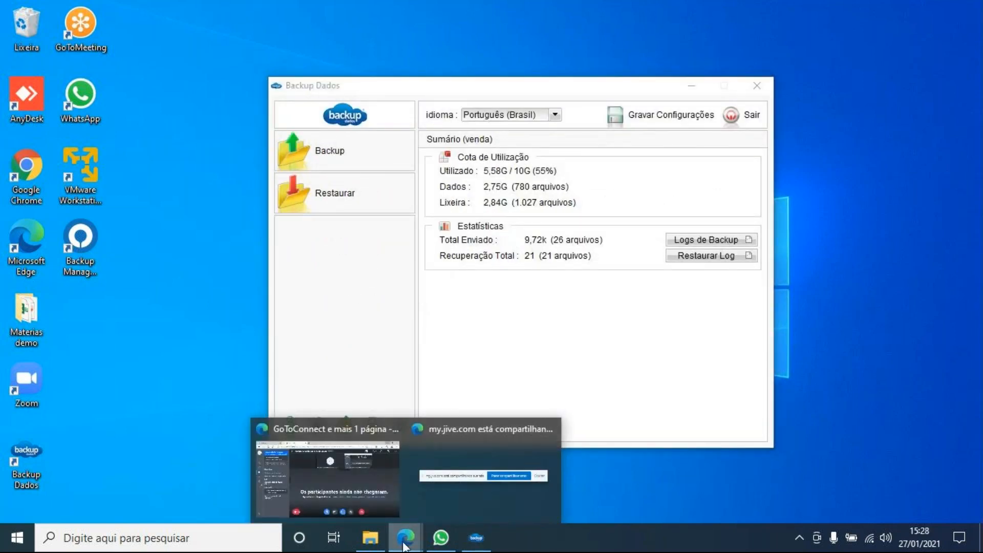
click(387, 495)
click(372, 9)
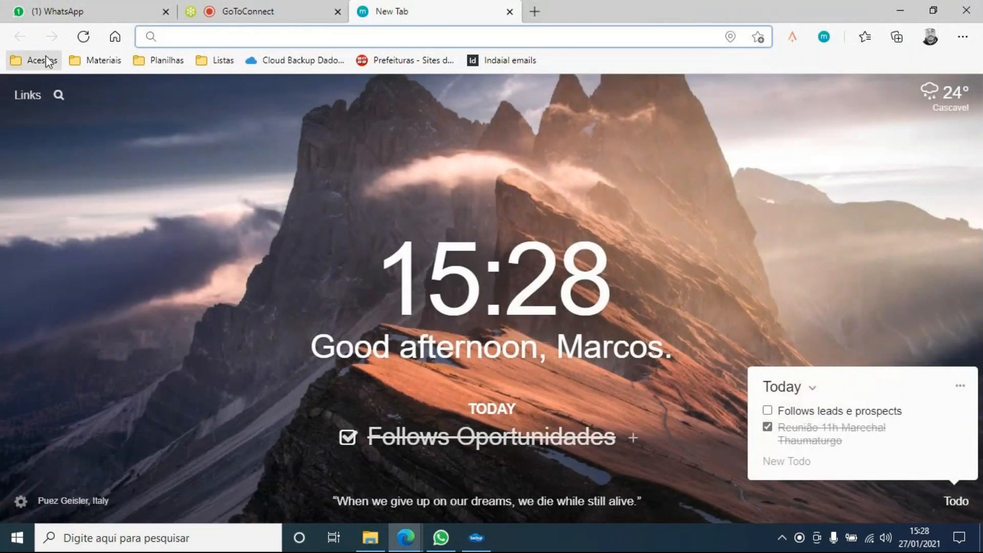
click(43, 58)
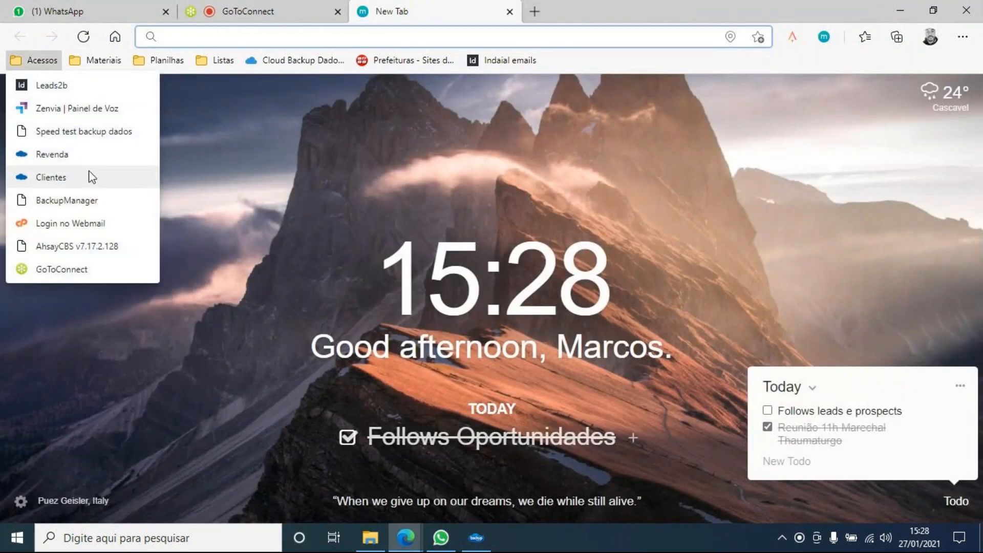
click(80, 204)
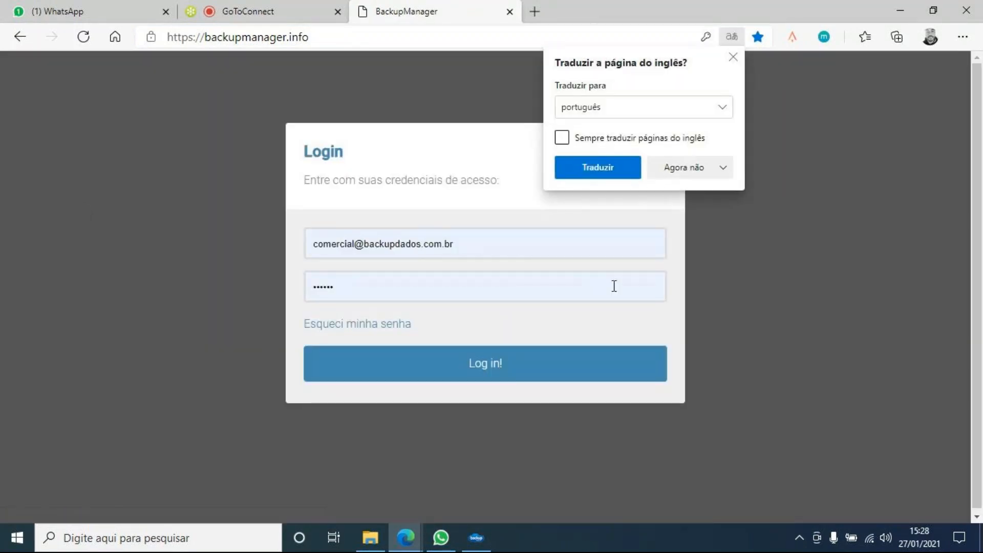
click(518, 366)
click(519, 365)
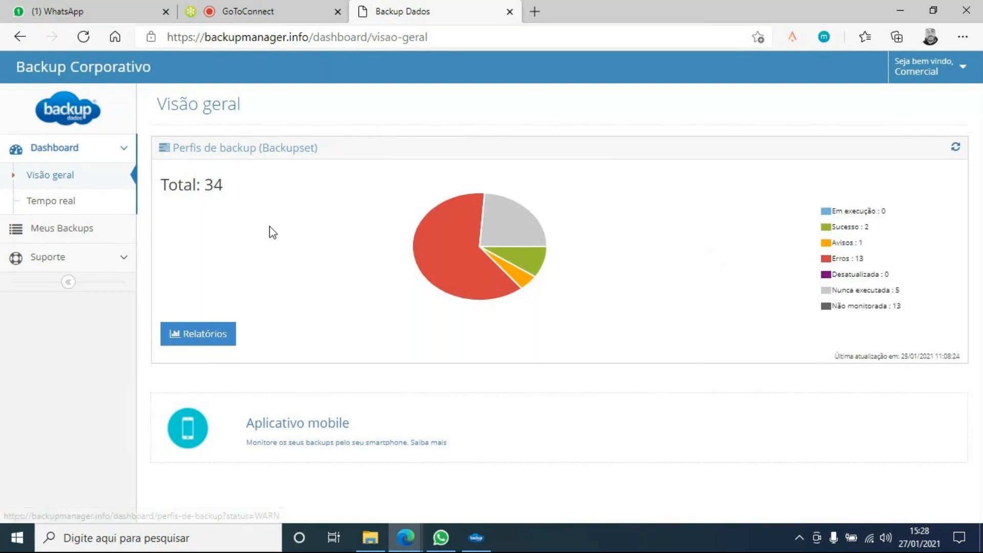
- Open the first backup account under Meus Backups and view its Tarefas list
click(72, 230)
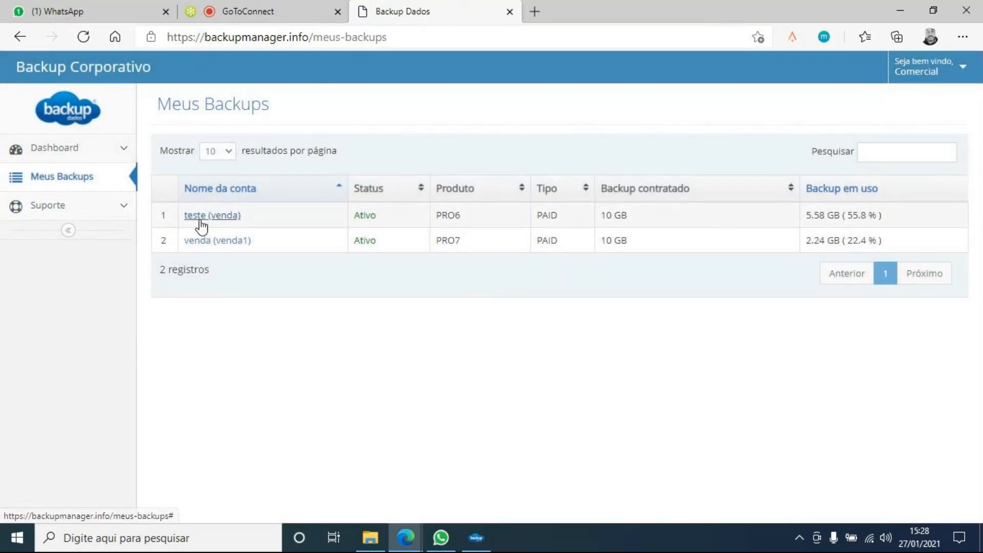
click(201, 224)
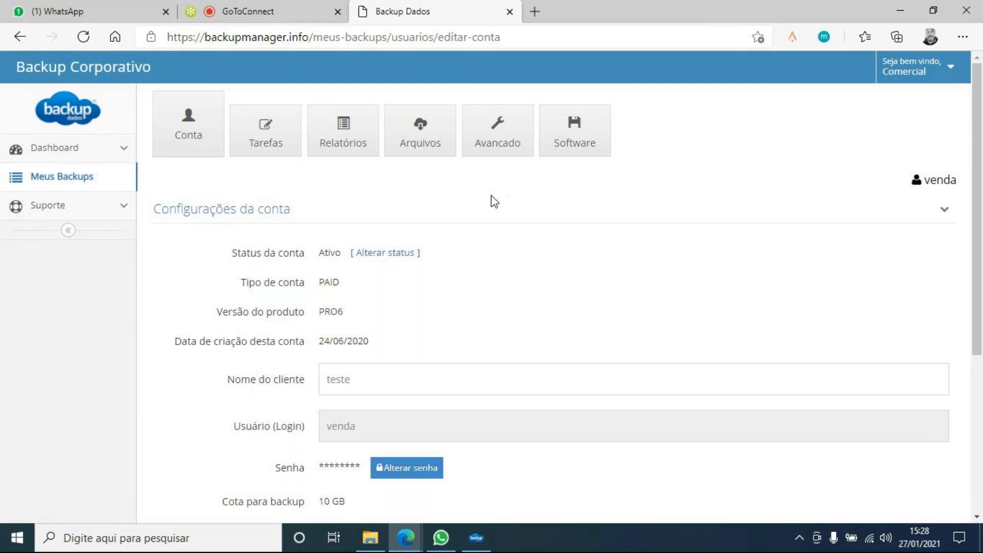
click(279, 129)
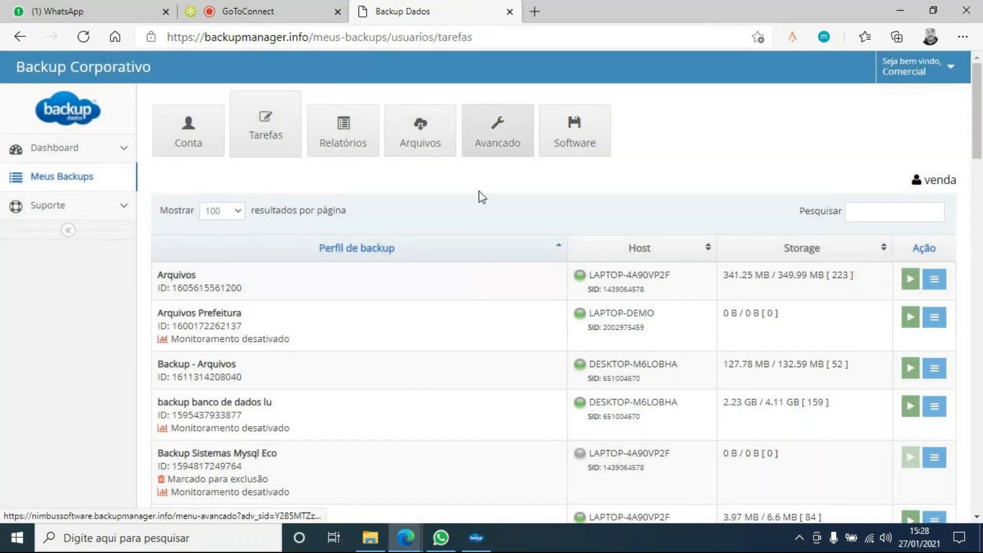
scroll(506, 263, down, 1)
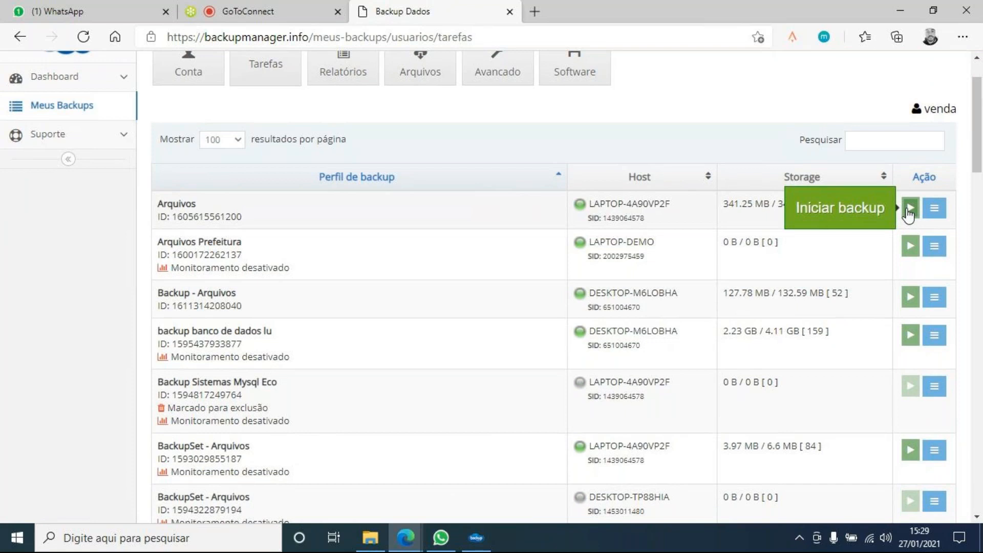
- Start the Arquivos profile backup, review its Configurações, then open Avancado in a new tab
click(910, 210)
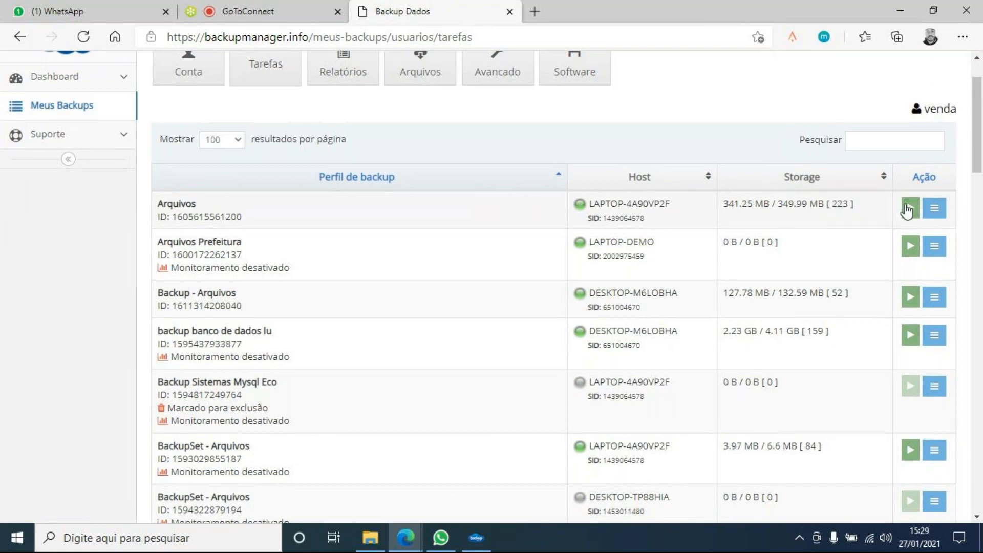
click(935, 210)
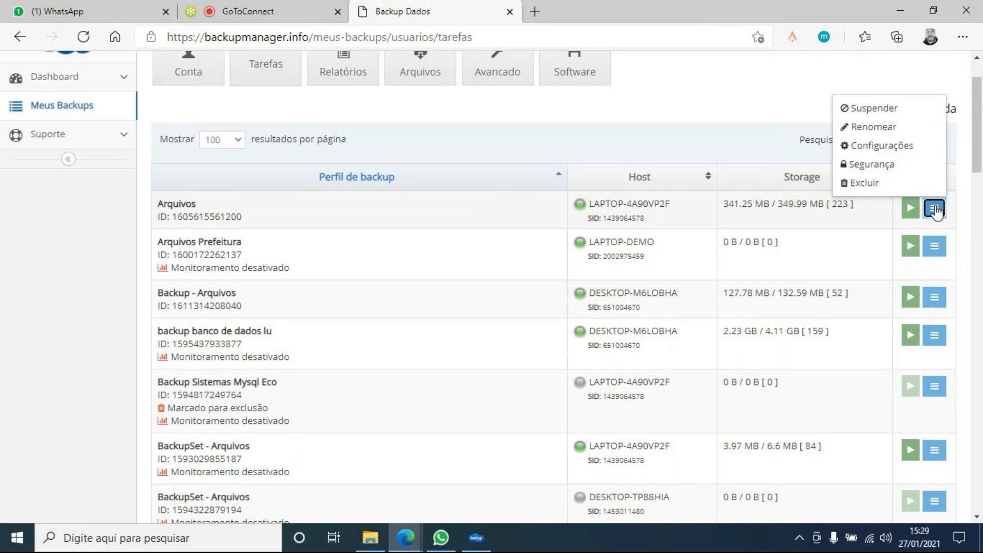
click(891, 183)
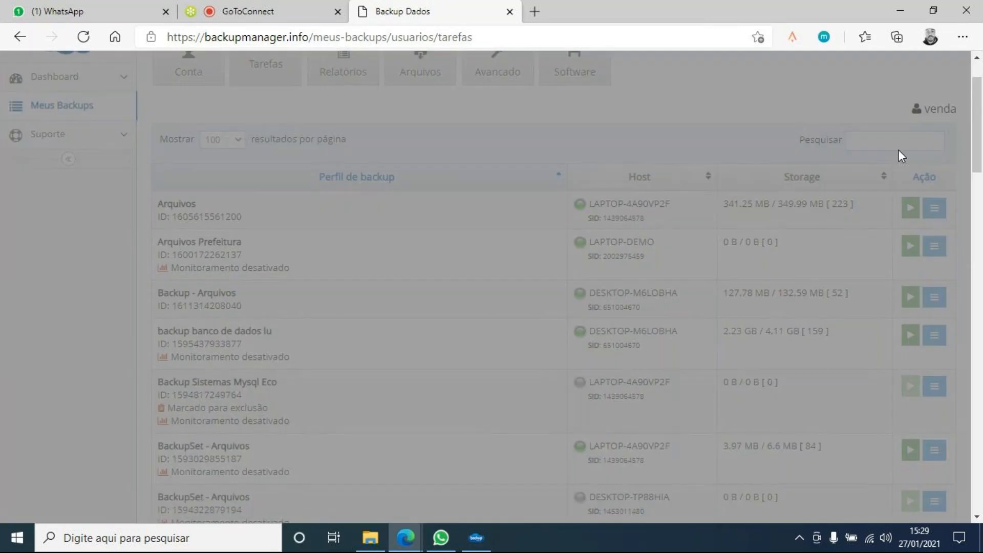
scroll(725, 224, down, 3)
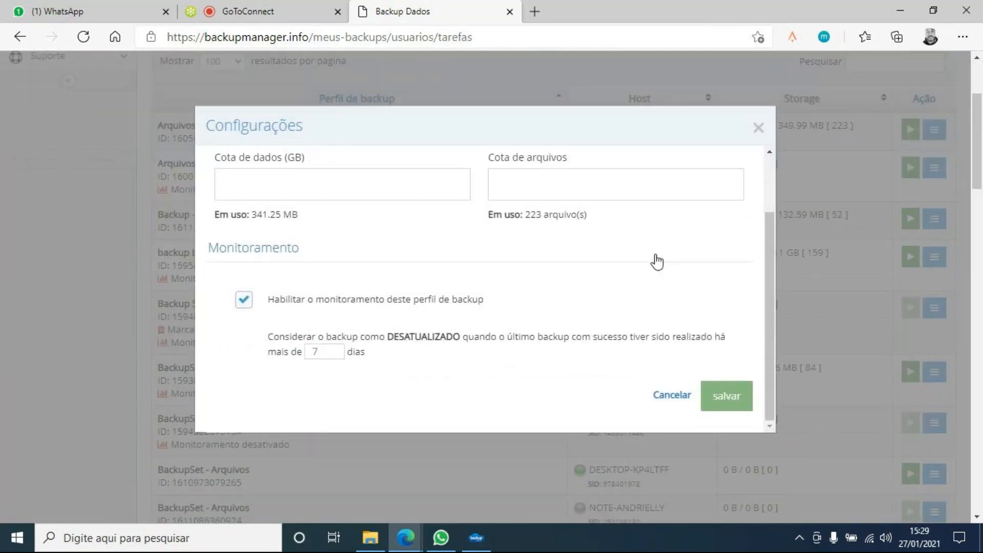
scroll(657, 262, down, 2)
click(758, 128)
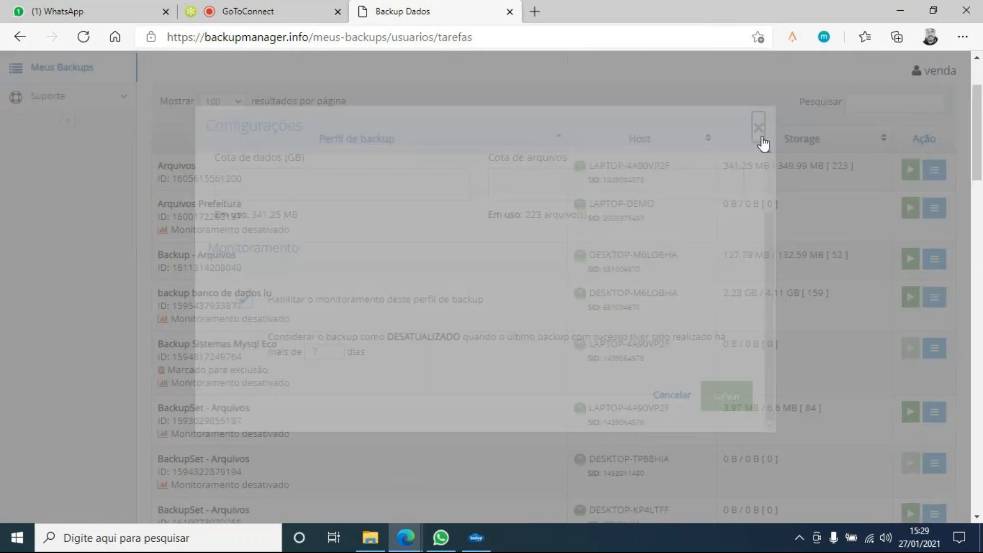
click(478, 145)
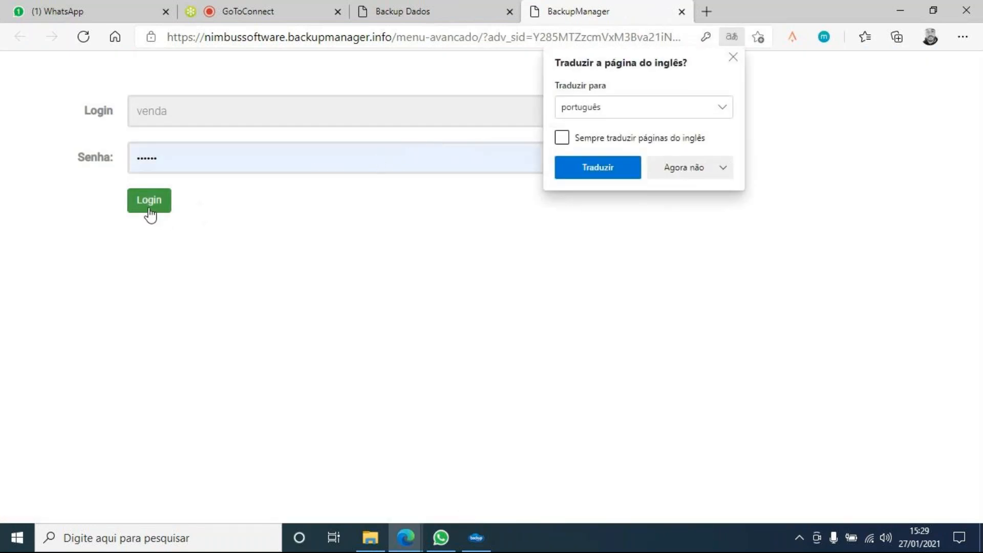
- Log in to the advanced menu and review the Backup Sistemas Mysql Eco profile's settings
click(150, 214)
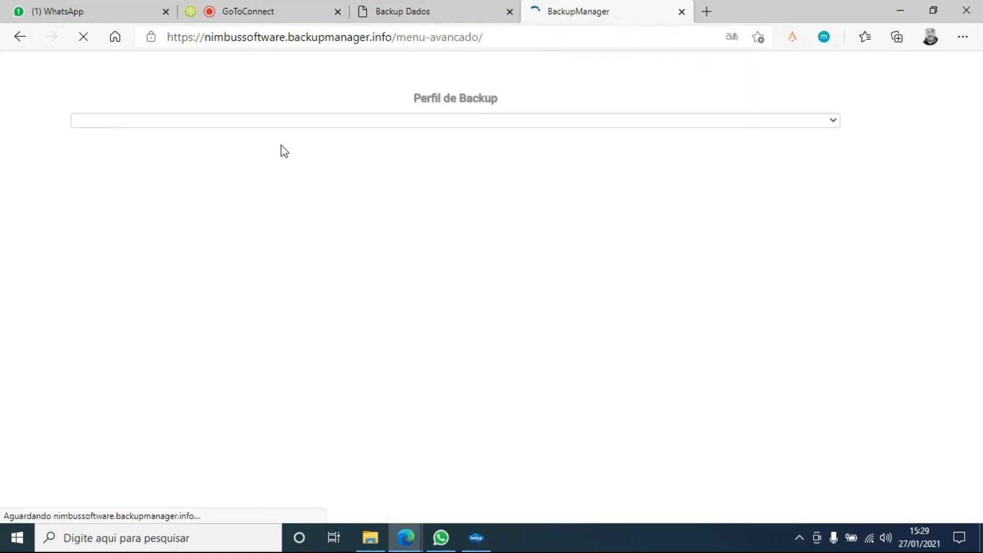
click(279, 125)
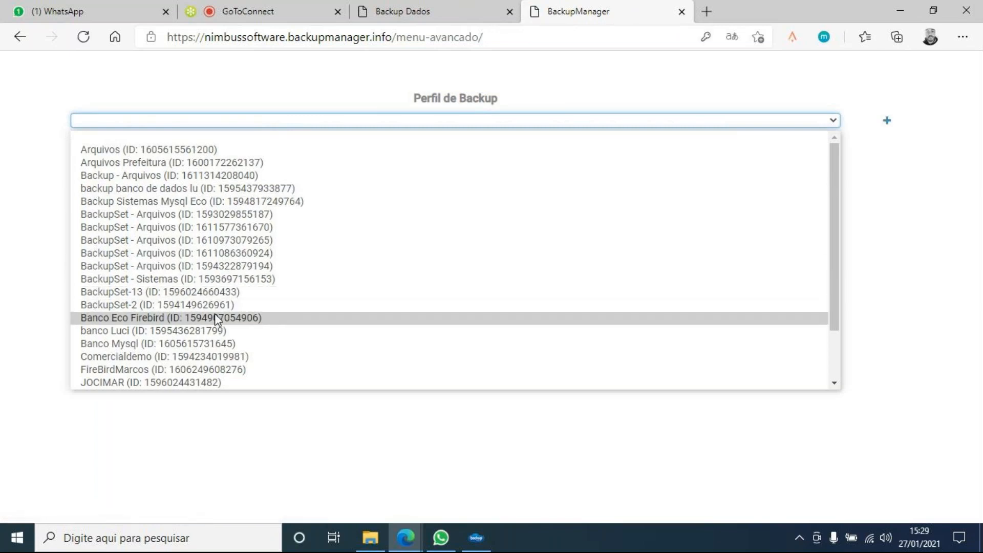
click(173, 201)
scroll(217, 187, down, 3)
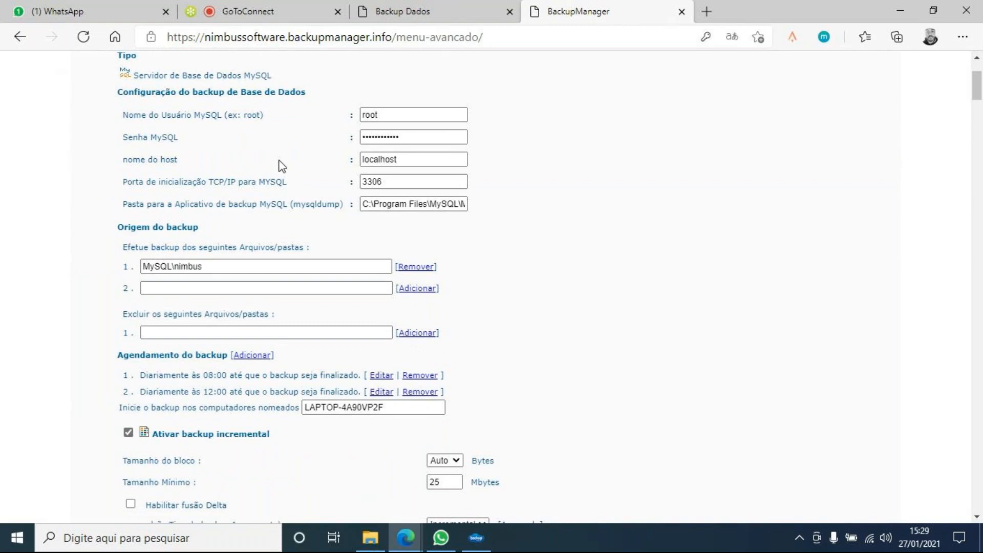
scroll(307, 151, down, 1)
scroll(328, 151, up, 1)
scroll(336, 196, down, 2)
scroll(323, 203, down, 3)
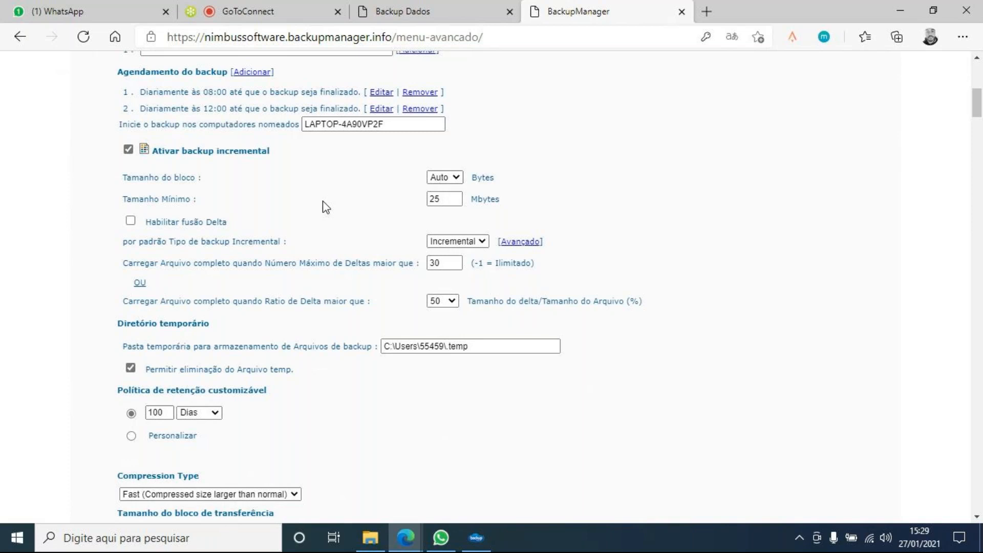
scroll(270, 161, down, 5)
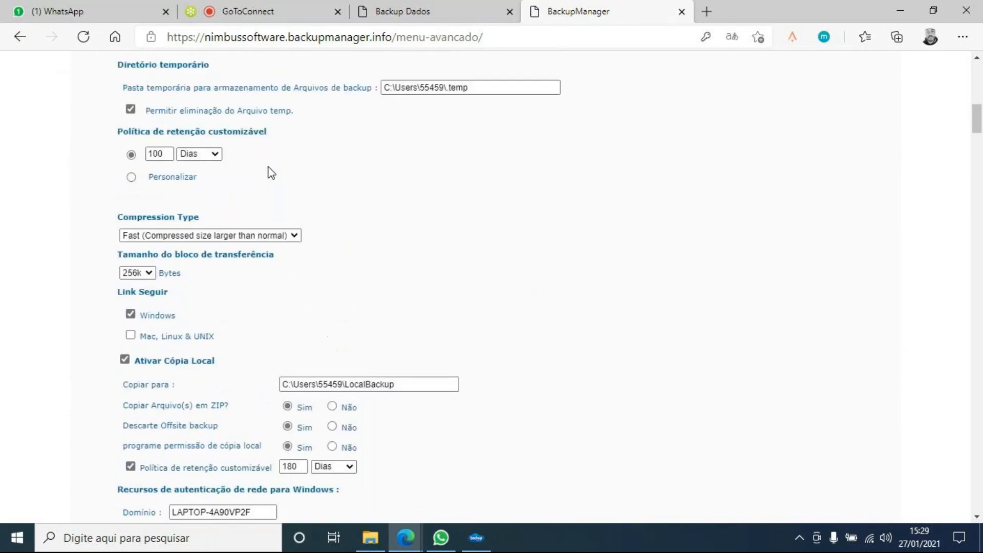
scroll(261, 179, up, 1)
scroll(362, 236, up, 4)
scroll(362, 236, up, 7)
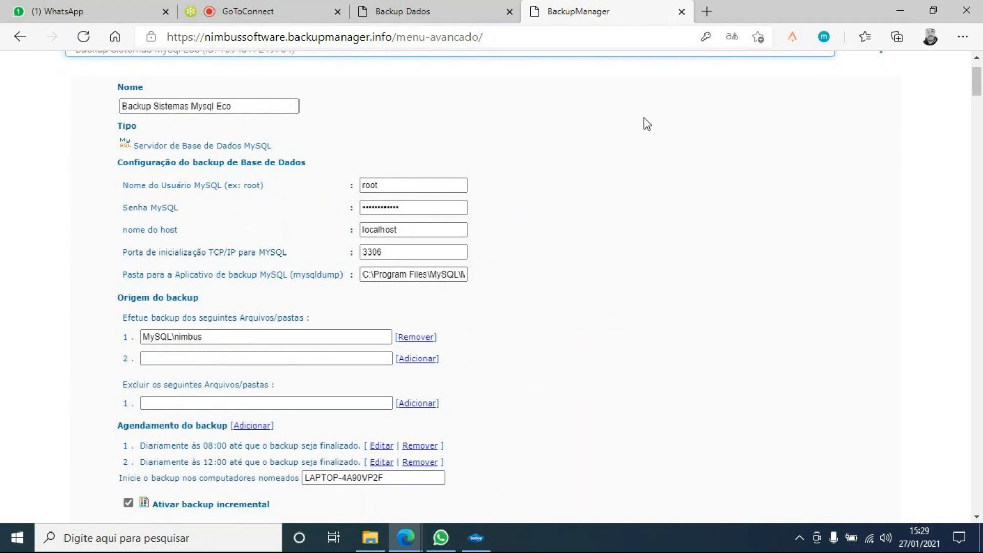
- Close the advanced settings tab and look through the account's backup task list again
click(682, 11)
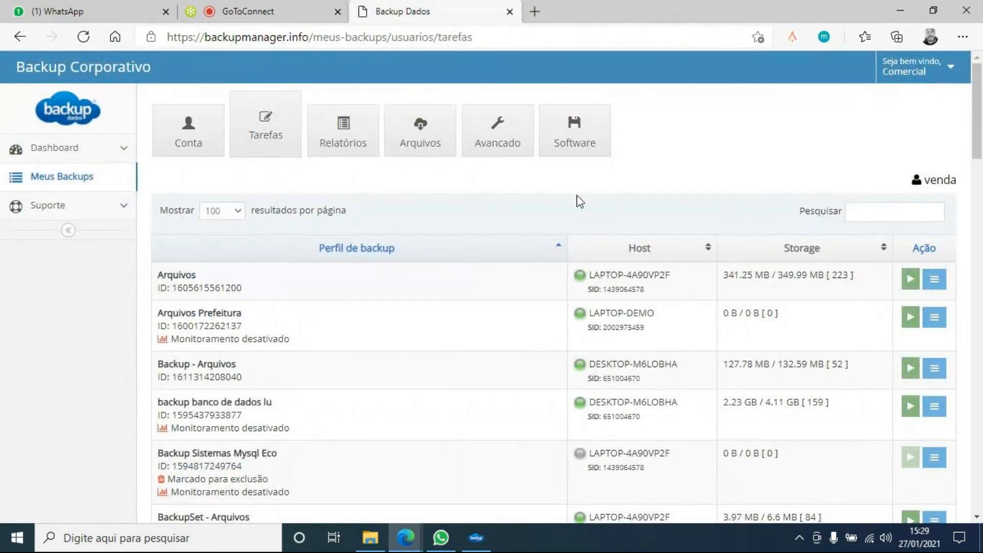
scroll(580, 201, down, 10)
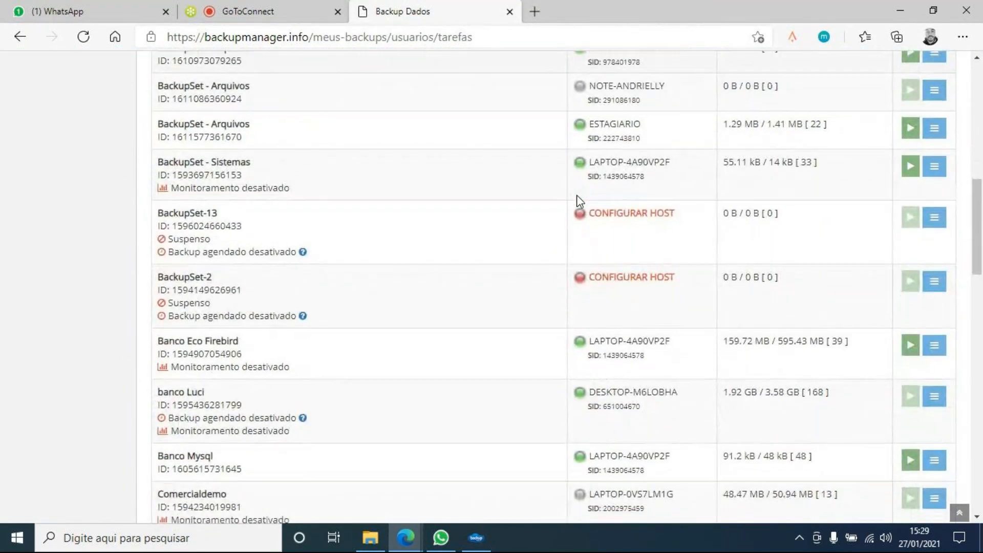
scroll(580, 200, down, 3)
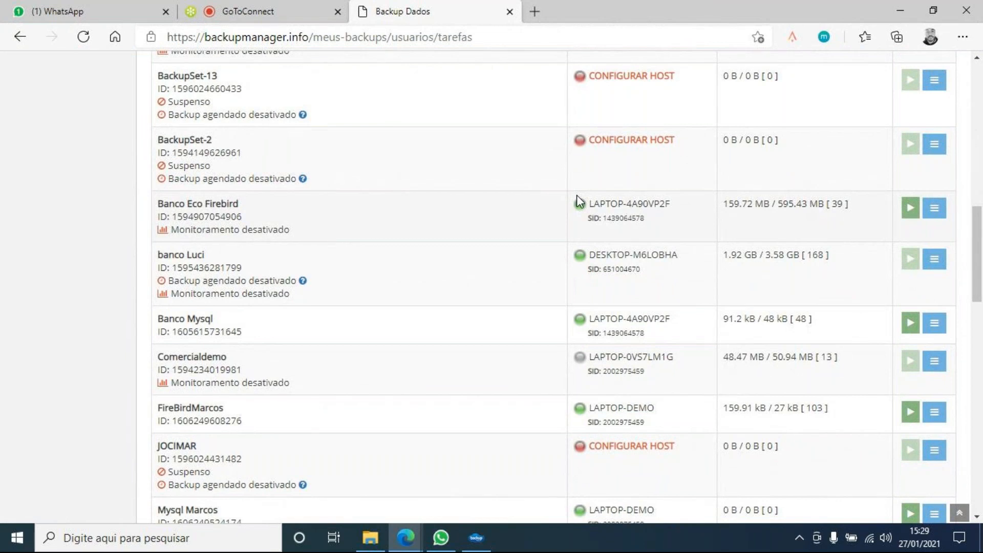
scroll(580, 201, up, 8)
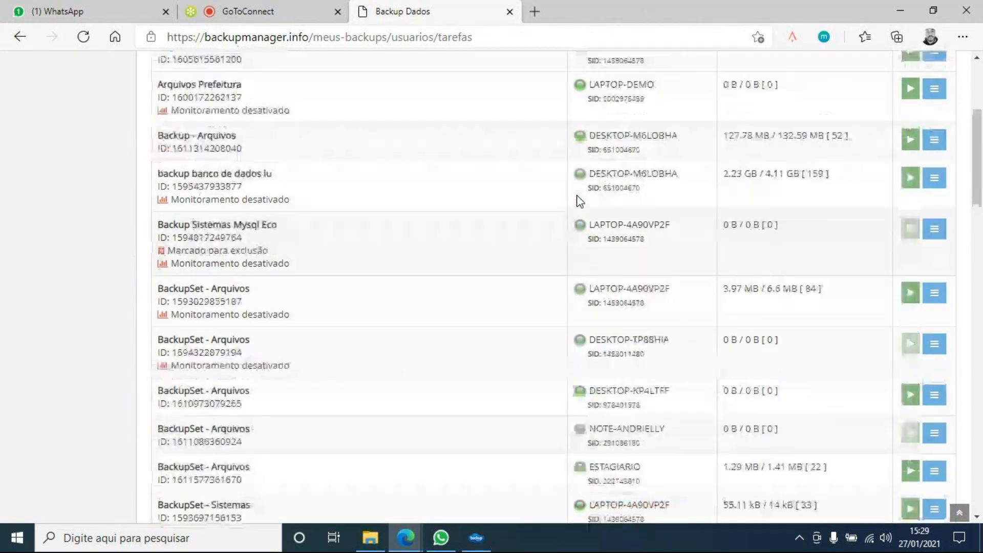
scroll(580, 201, up, 5)
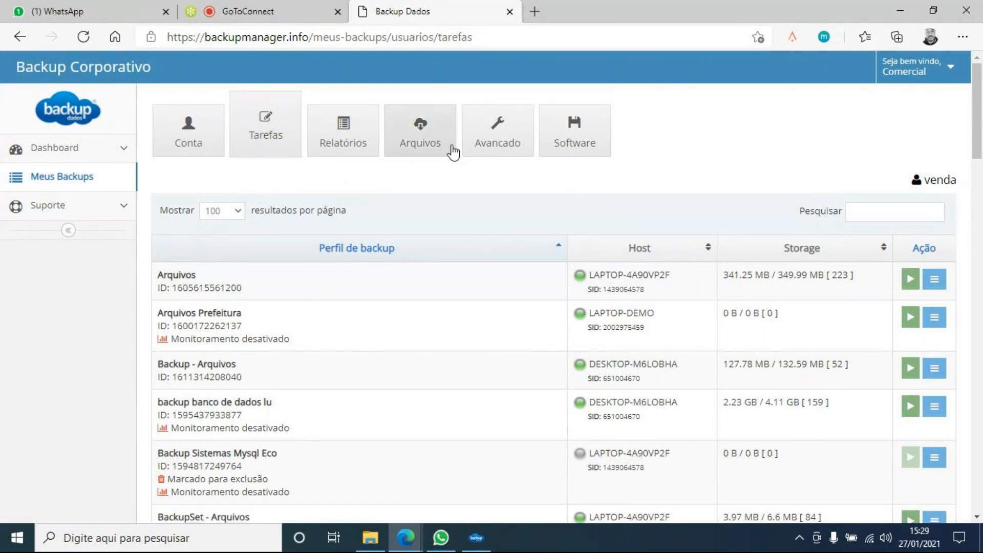
click(421, 147)
- Switch the file browser's backup profile from Backup - Arquivos to Banco Mysql
click(302, 224)
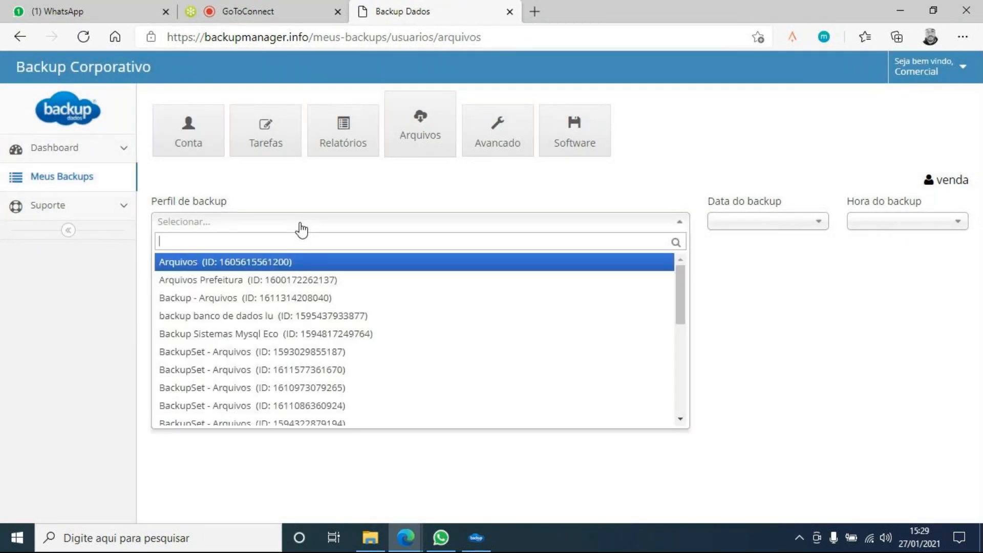
click(226, 300)
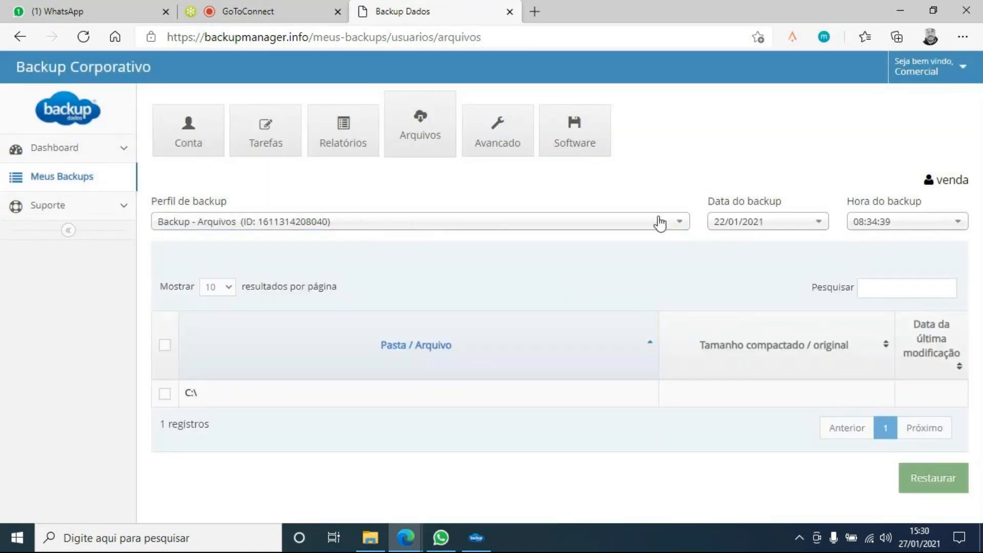
click(738, 219)
click(893, 227)
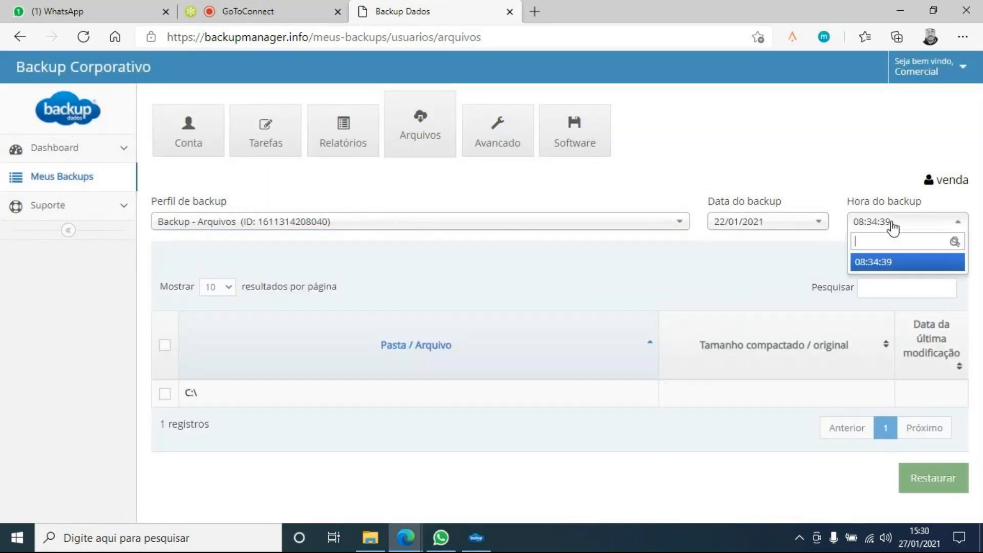
click(491, 225)
scroll(347, 300, down, 2)
scroll(346, 302, down, 2)
click(297, 317)
- Show the 07/12/2020 15:00:00 backup's files, then move to the GoToConnect meeting
click(739, 225)
scroll(763, 308, down, 4)
scroll(766, 305, down, 3)
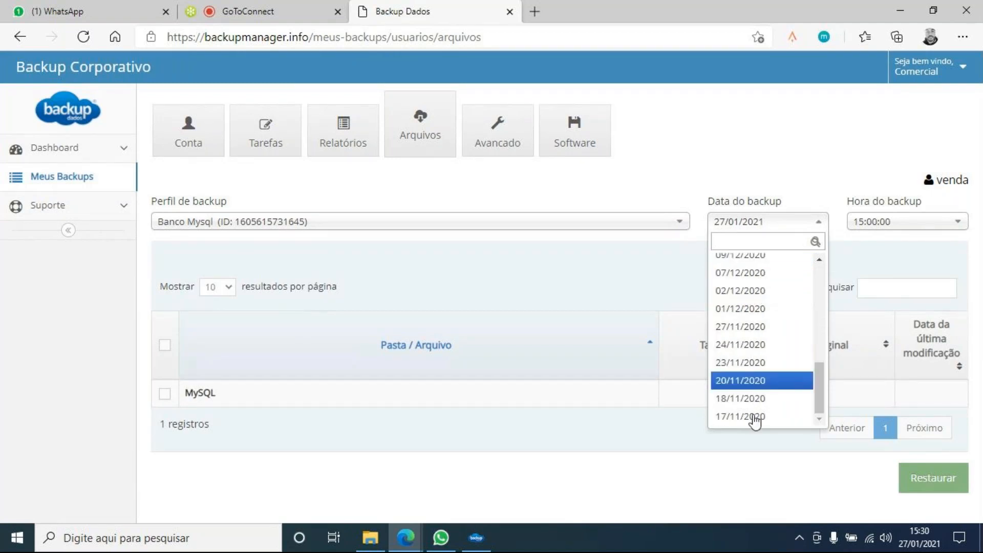
scroll(752, 367, up, 7)
scroll(748, 281, down, 3)
scroll(748, 297, down, 3)
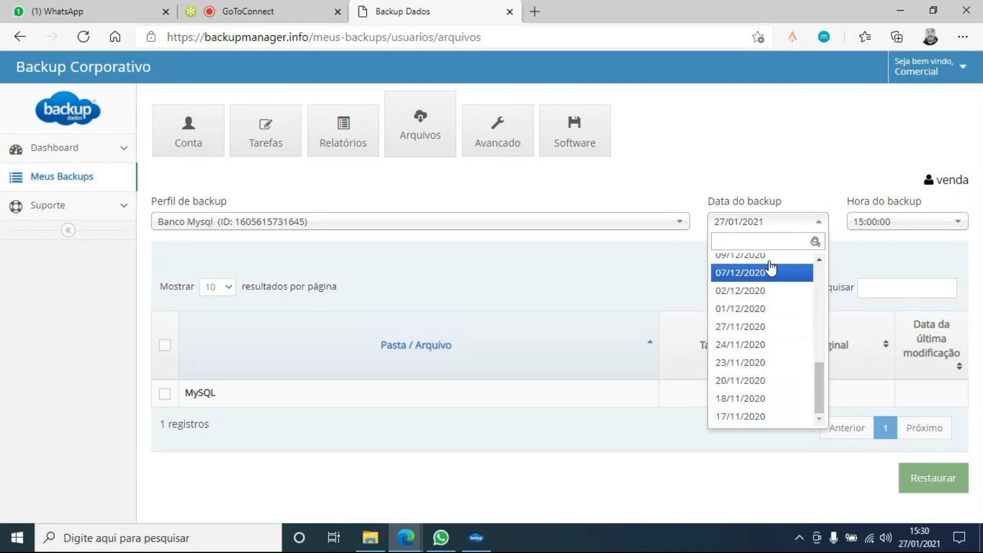
click(789, 280)
click(894, 224)
click(895, 224)
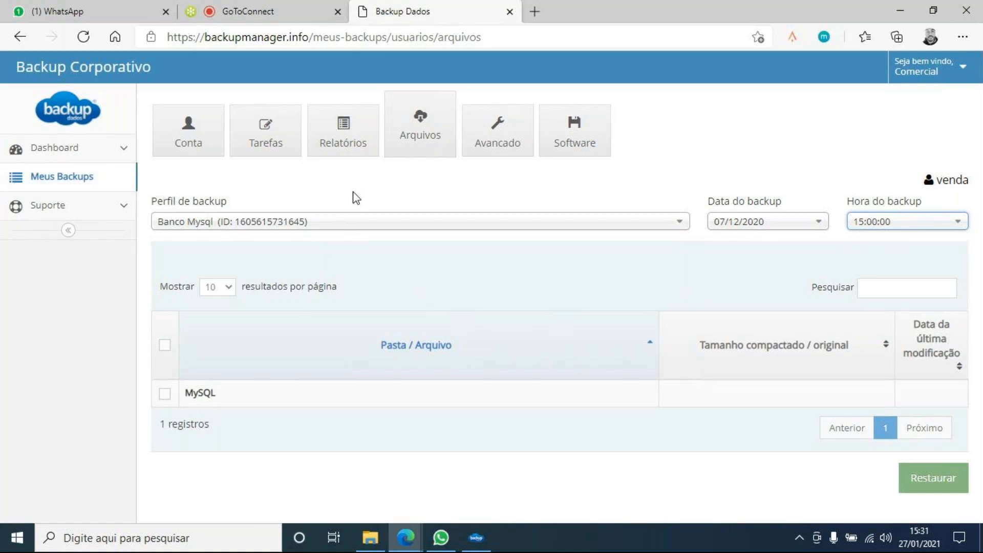
click(281, 11)
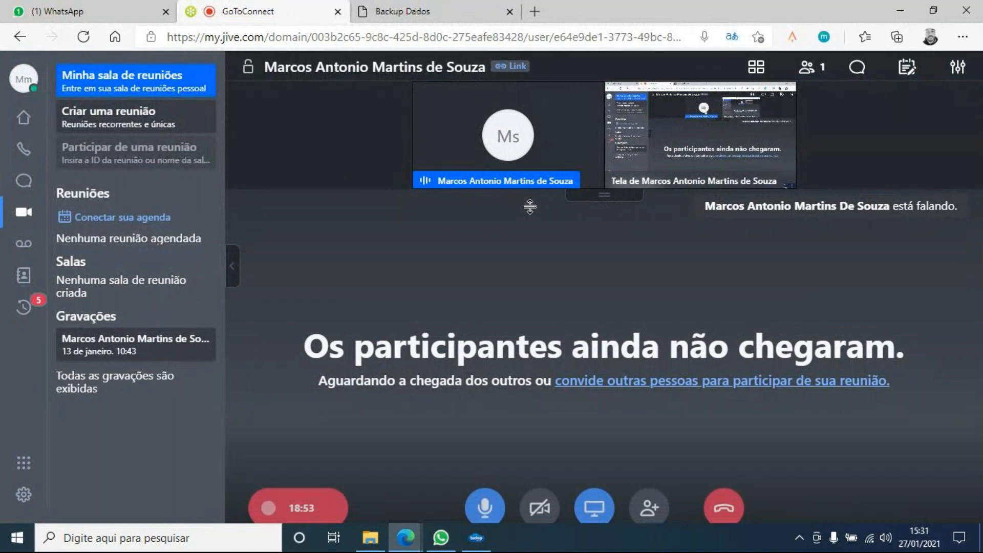